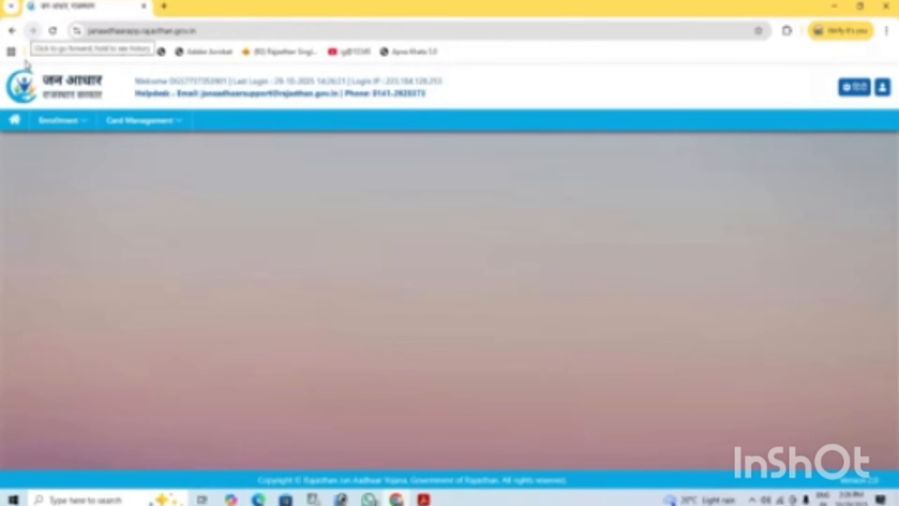
Dismiss the mobile app announcement and go to Enrollment > Add Member.
mouse_move(62, 124)
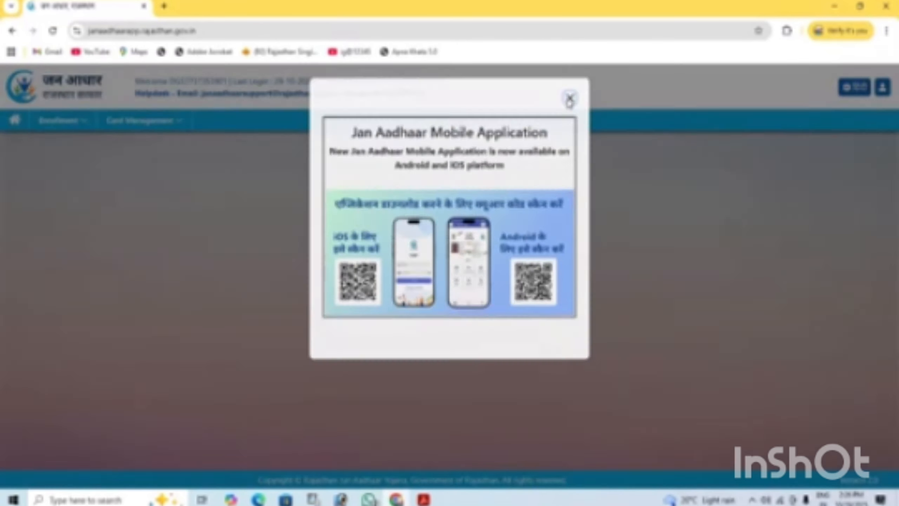
left_click(568, 101)
mouse_move(59, 122)
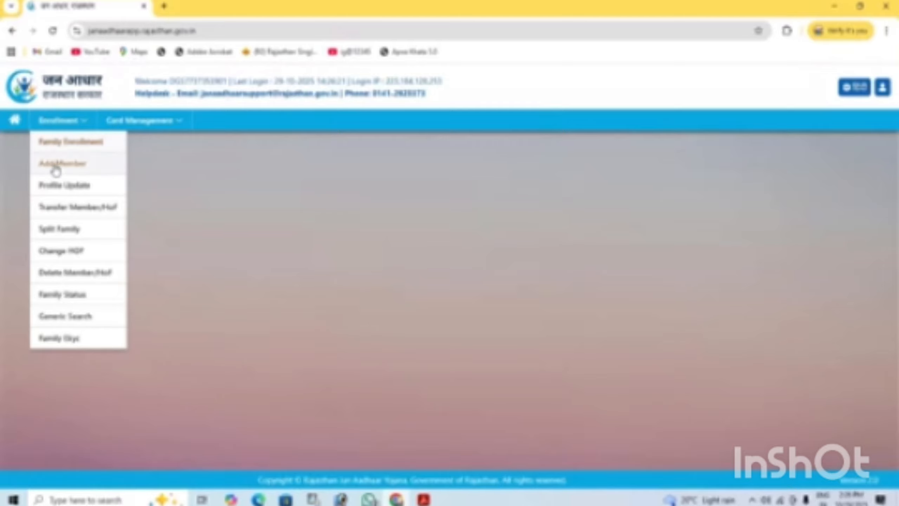
left_click(84, 164)
Search the family by its Enrollment ID and start Aadhaar authentication for the husband.
left_click(175, 212)
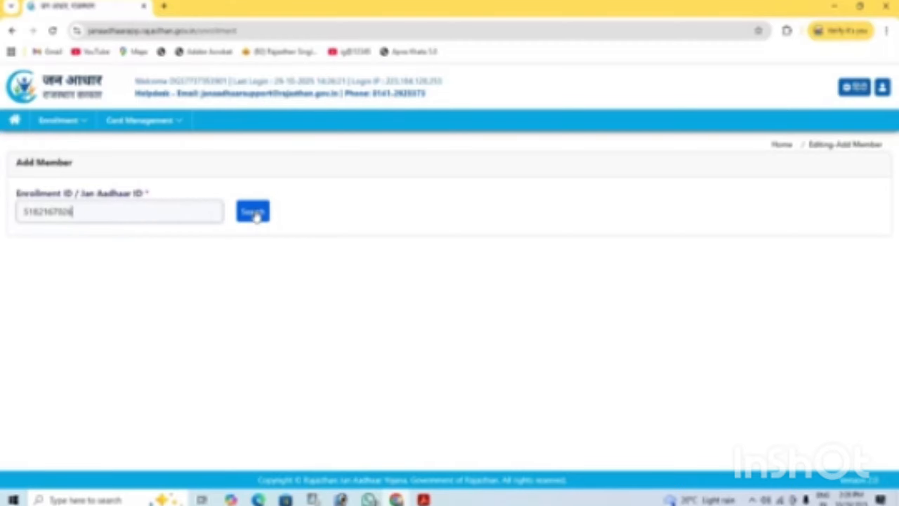
left_click(253, 212)
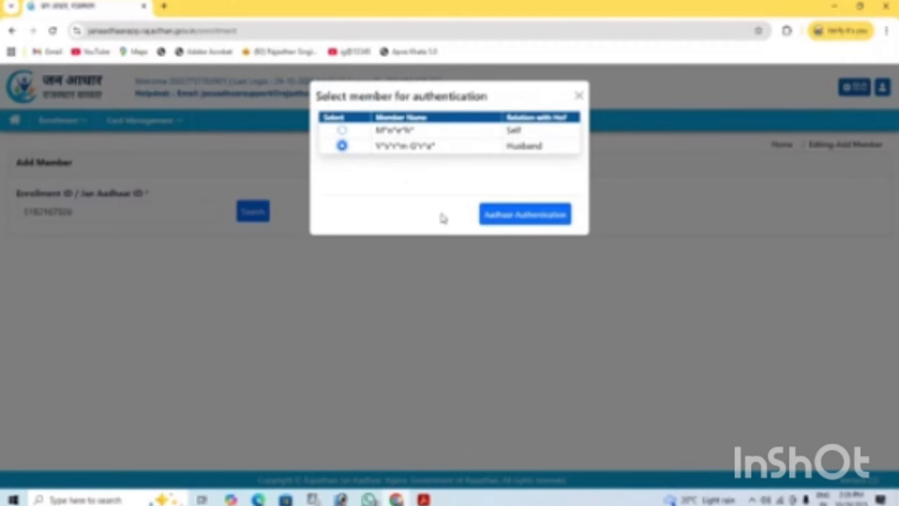
left_click(494, 217)
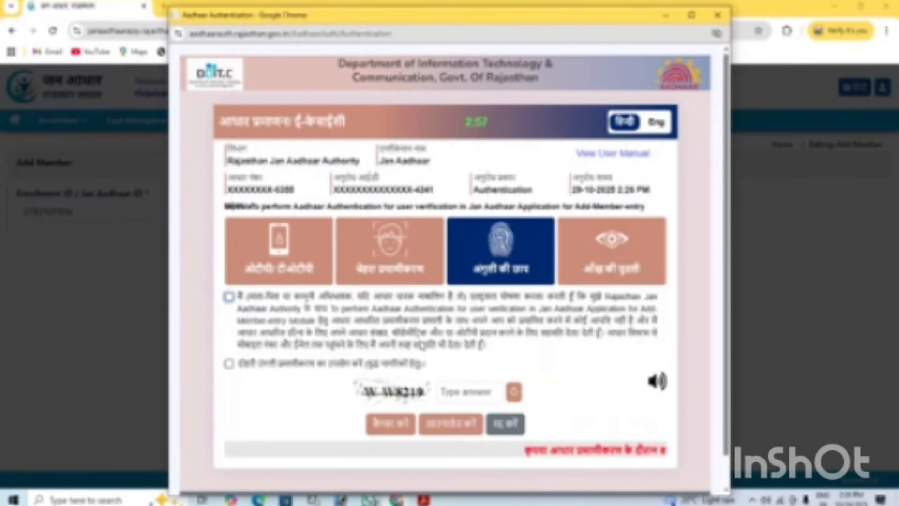
Give consent, answer a refreshed captcha and submit the husband's fingerprint authentication.
left_click(229, 296)
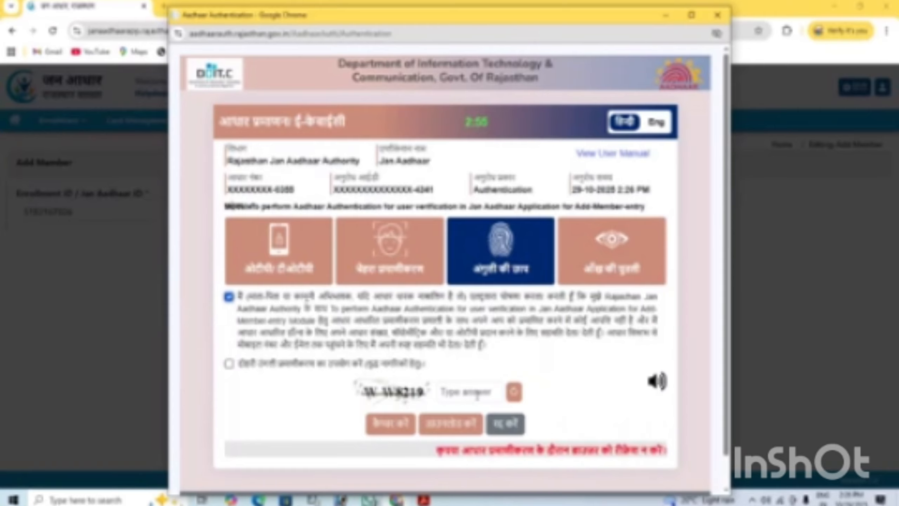
left_click(512, 393)
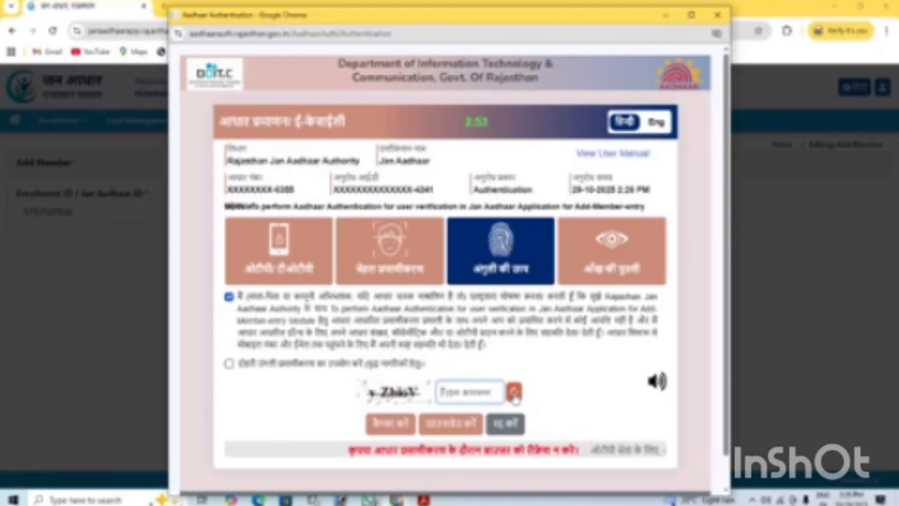
left_click(514, 395)
left_click(484, 392)
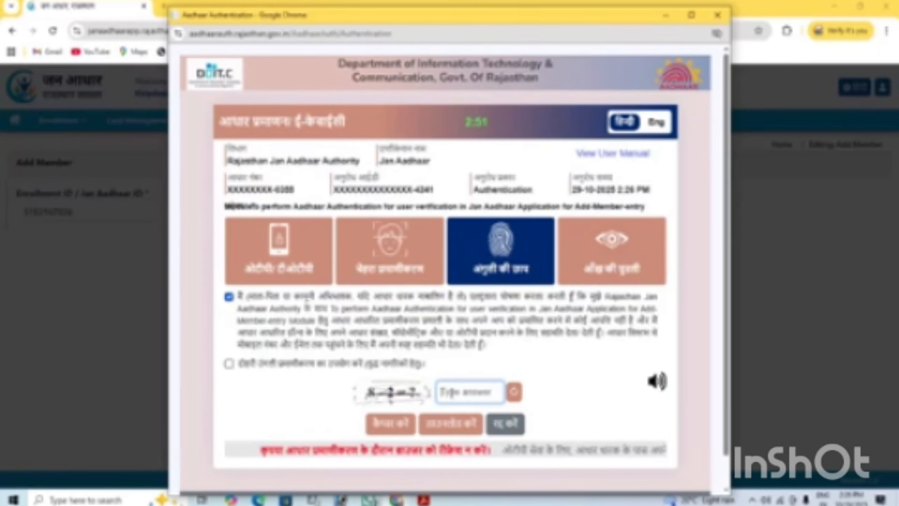
type("6")
left_click(386, 428)
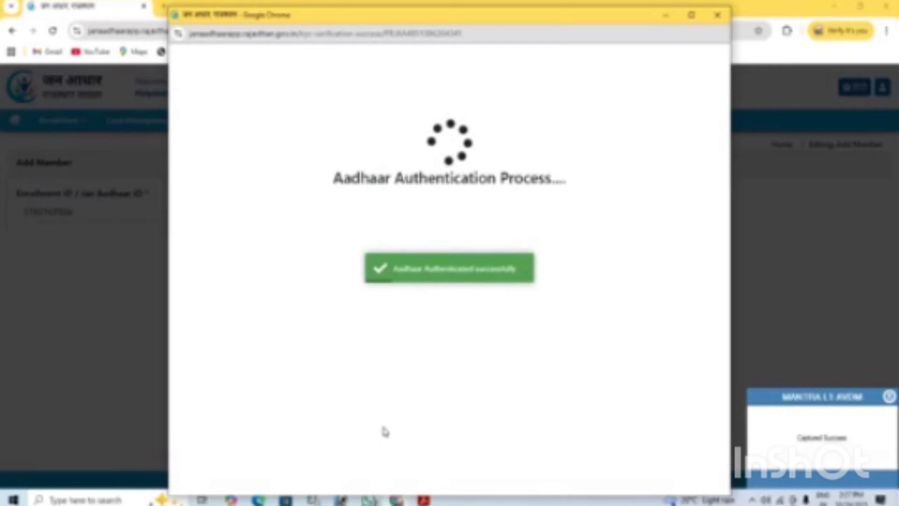
Tick the consent box covering every general instruction and proceed to Member Authentication.
scroll(277, 342, "down", 5)
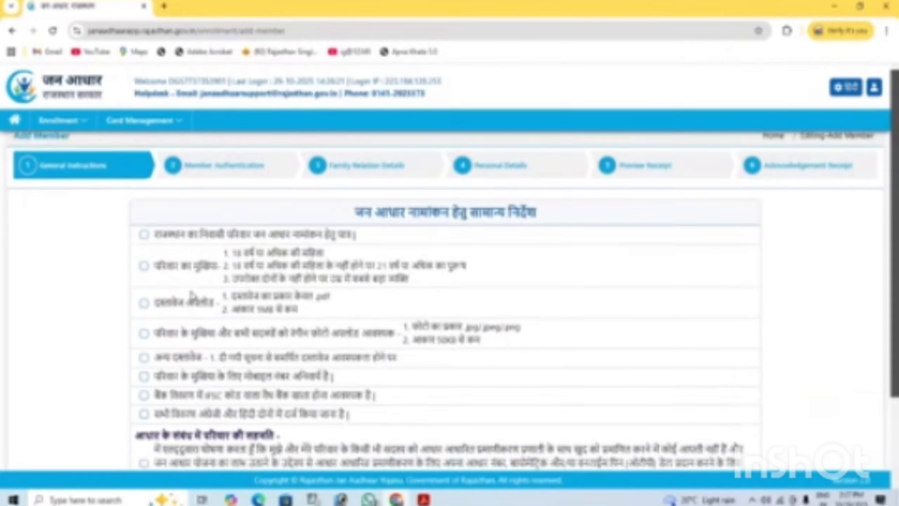
left_click(145, 352)
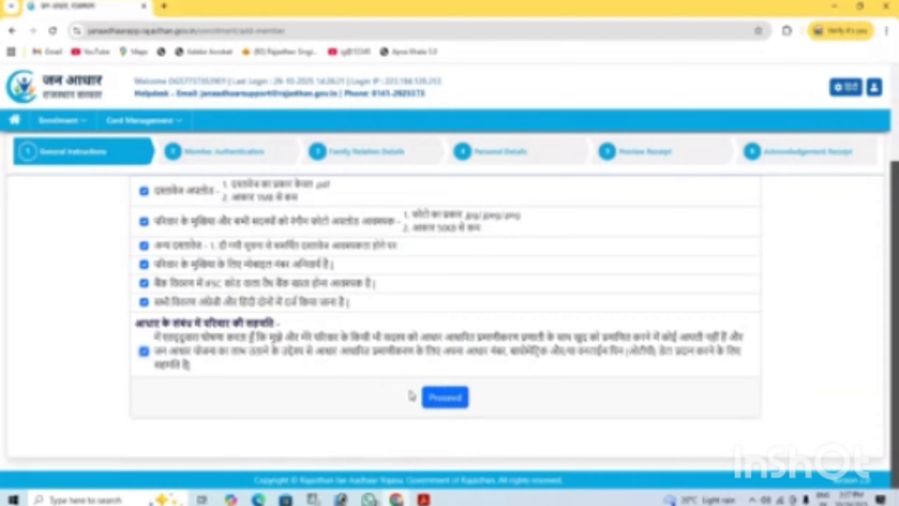
left_click(447, 400)
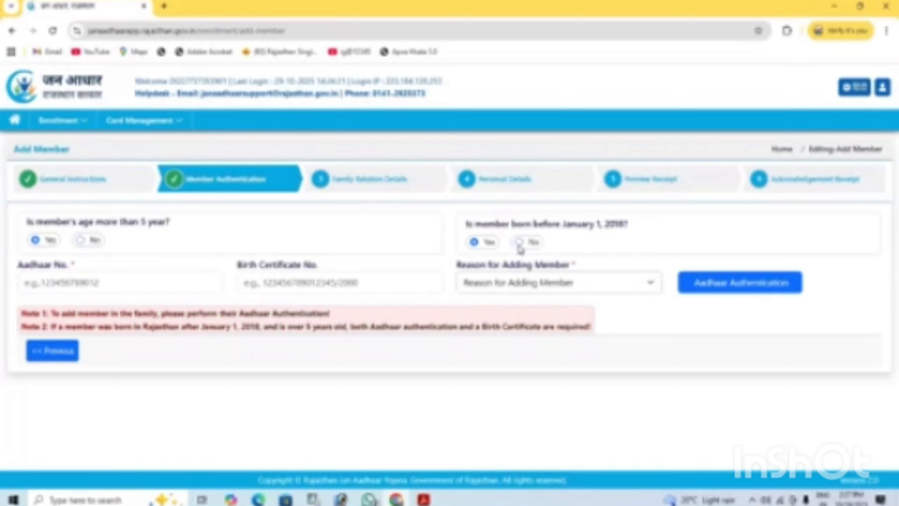
Answer No to born before 1 January 2018, then enter the child's Aadhaar and birth certificate numbers.
left_click(520, 244)
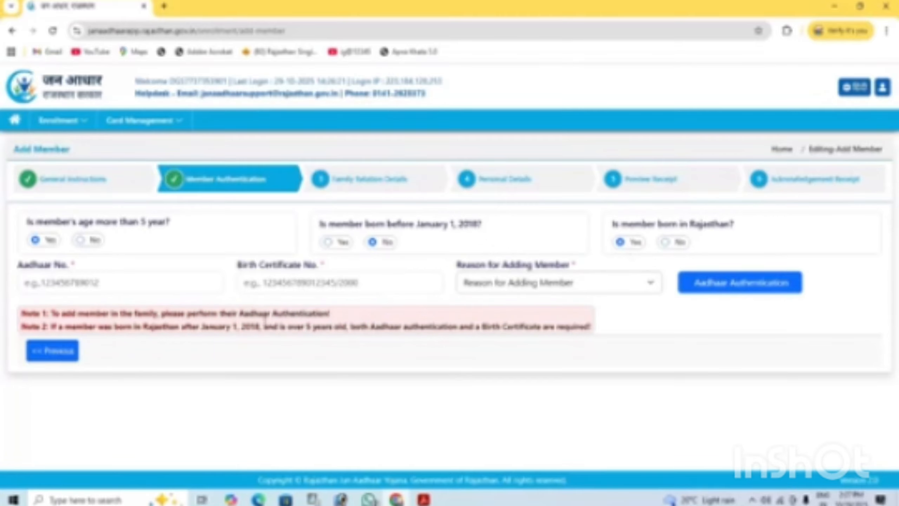
left_click(160, 283)
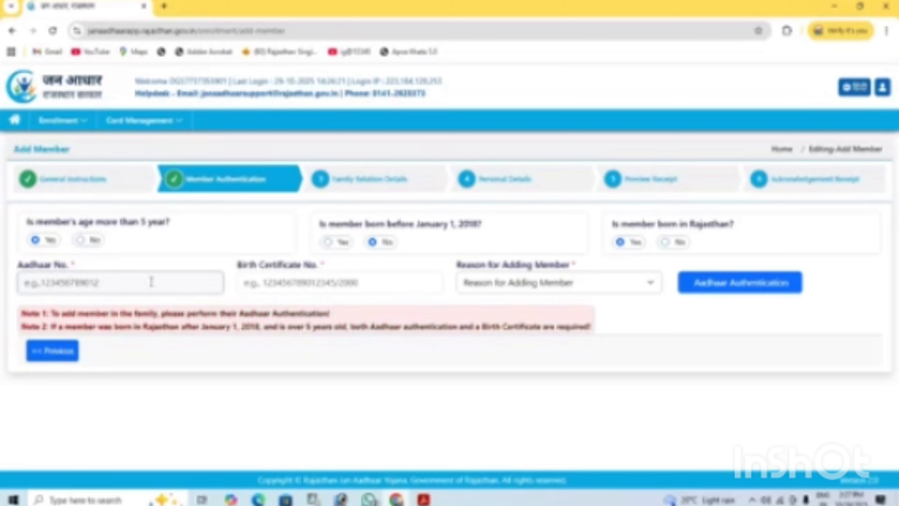
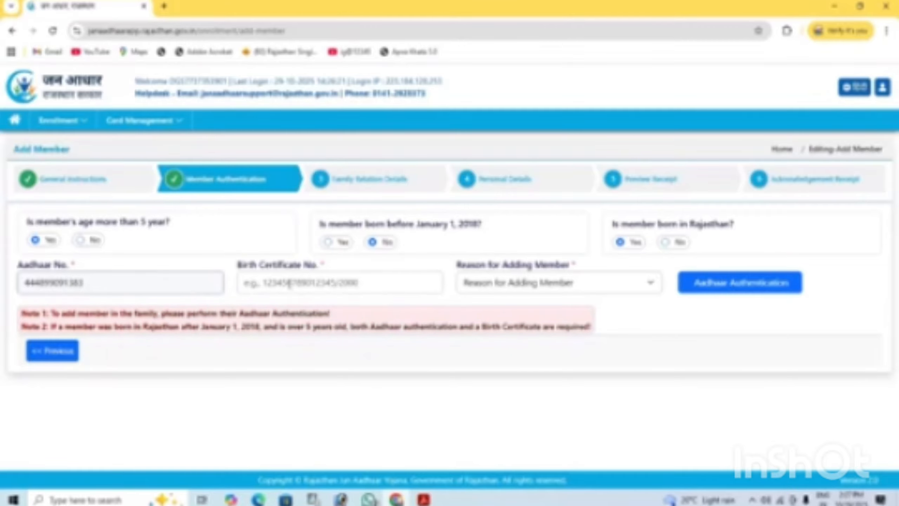
left_click(289, 283)
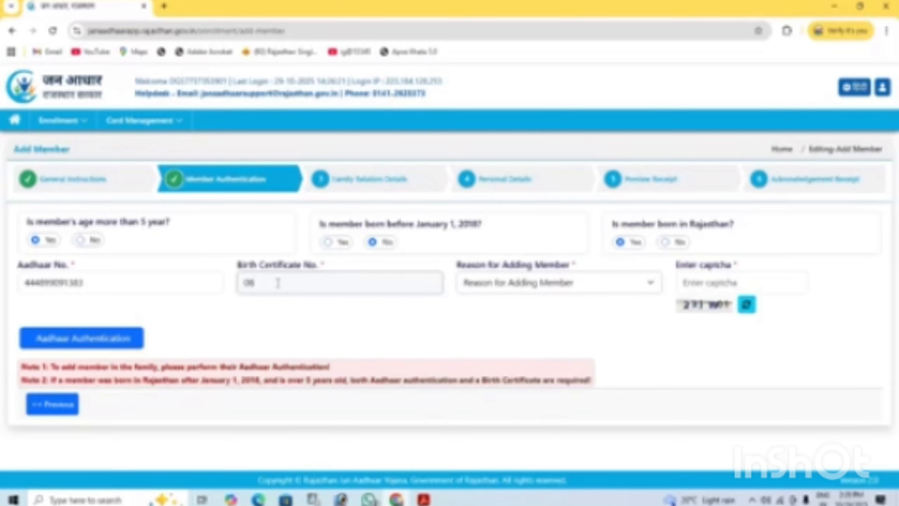
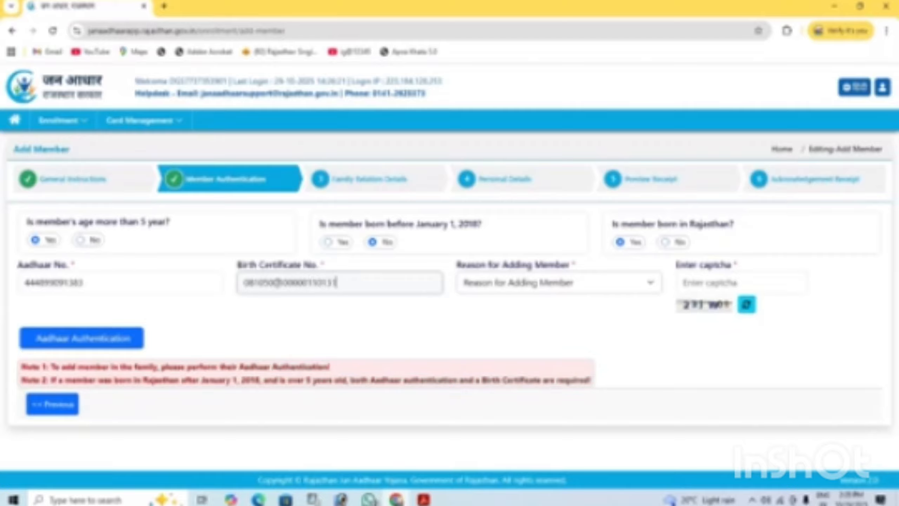
left_click(475, 288)
Choose Birth as the reason and attach GGGGGGG.pdf as the supporting document.
left_click(480, 315)
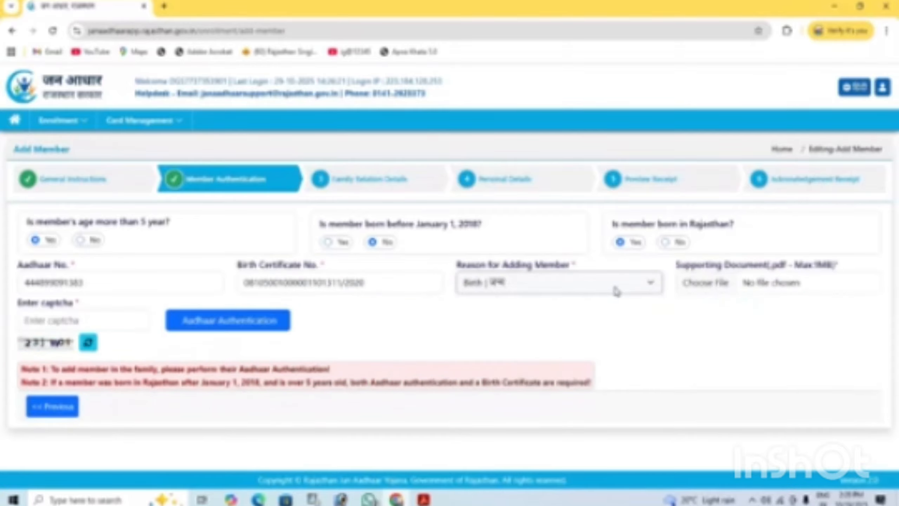
left_click(703, 282)
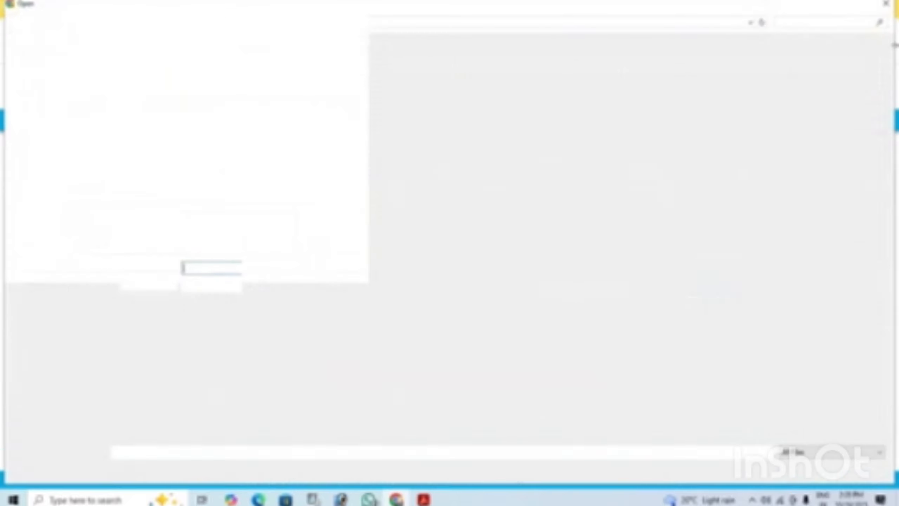
left_click(859, 83)
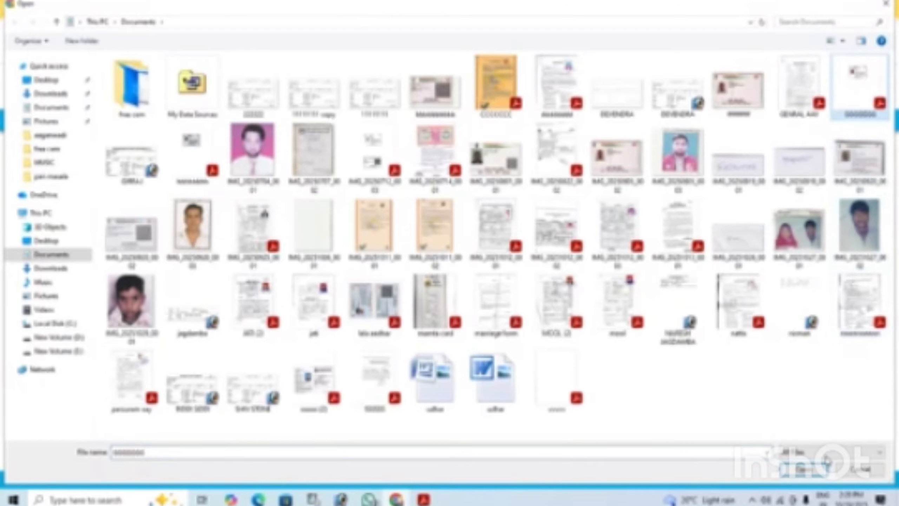
left_click(814, 470)
Fill in the captcha and start Aadhaar authentication for the new member.
left_click(33, 323)
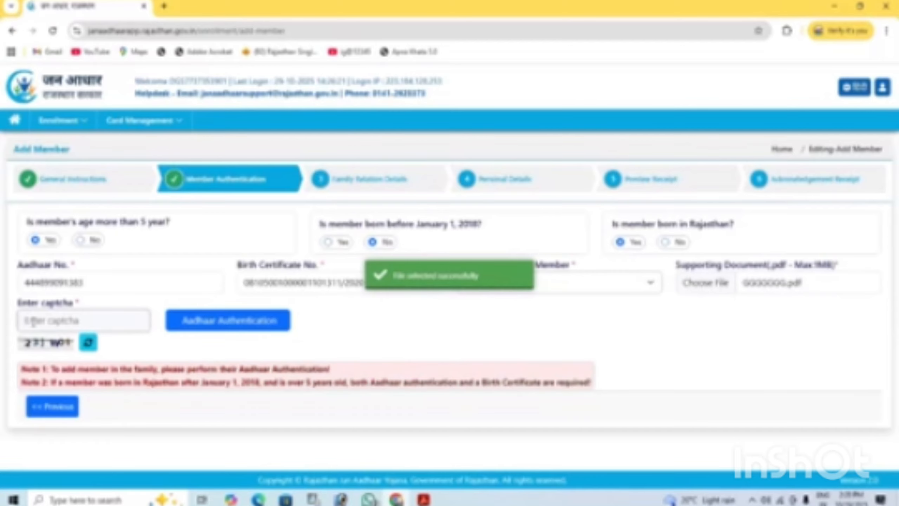
type("21")
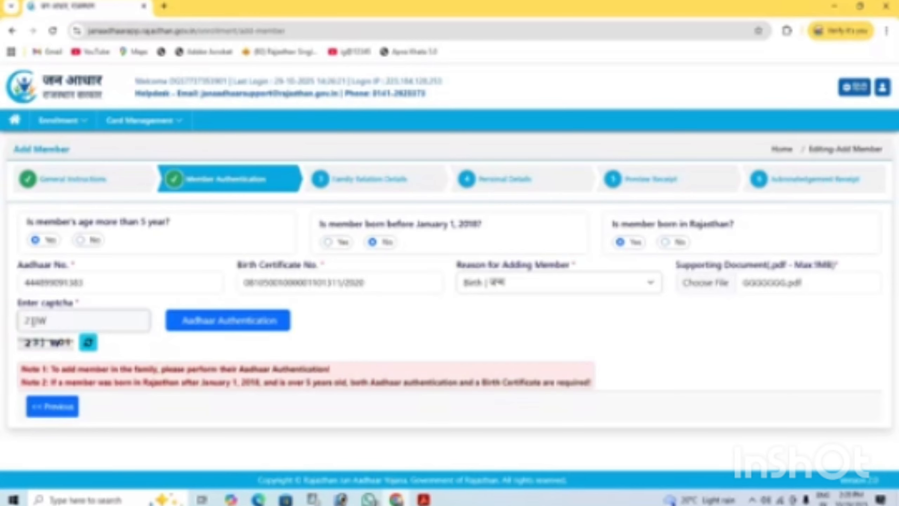
type("WOI")
left_click(203, 322)
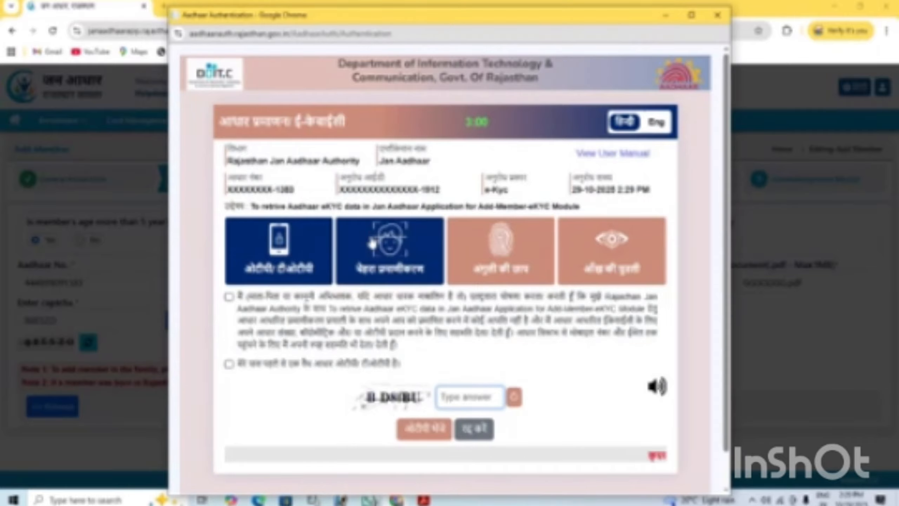
Switch e-KYC to OTP only, give consent, answer a refreshed captcha and request the OTP.
left_click(319, 264)
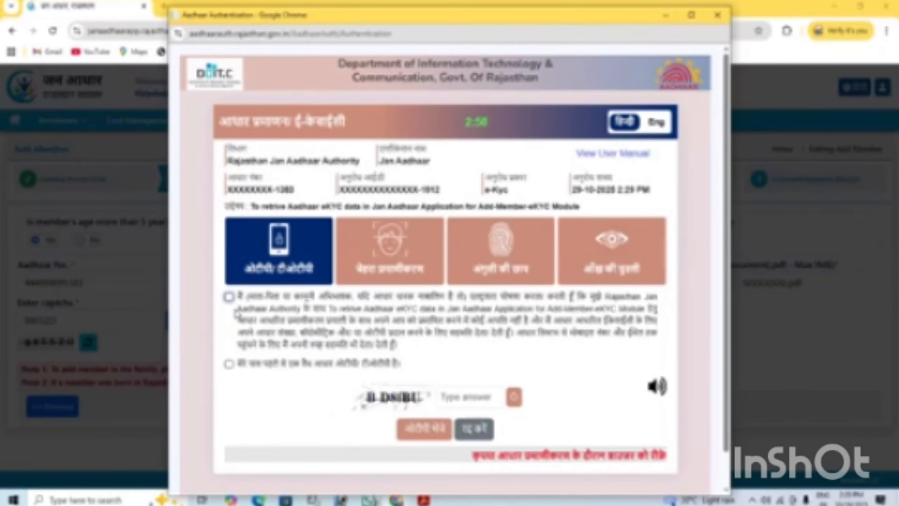
left_click(229, 297)
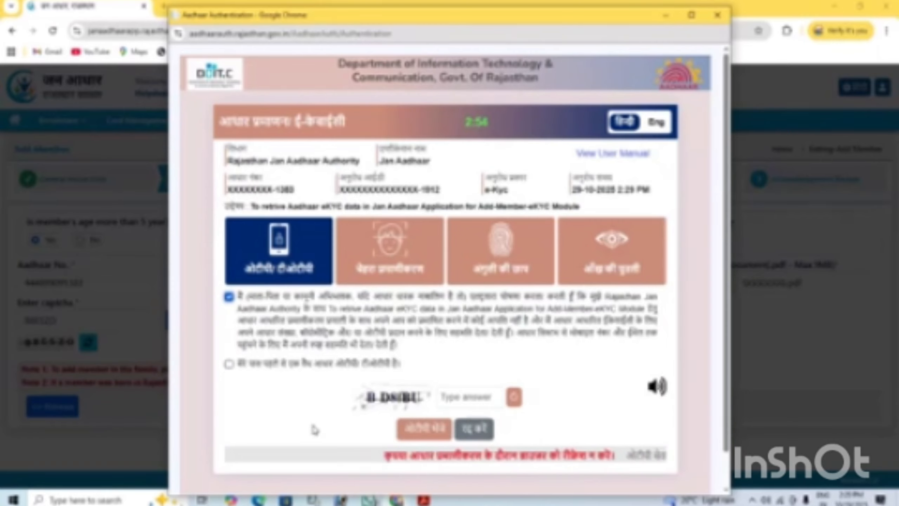
left_click(514, 398)
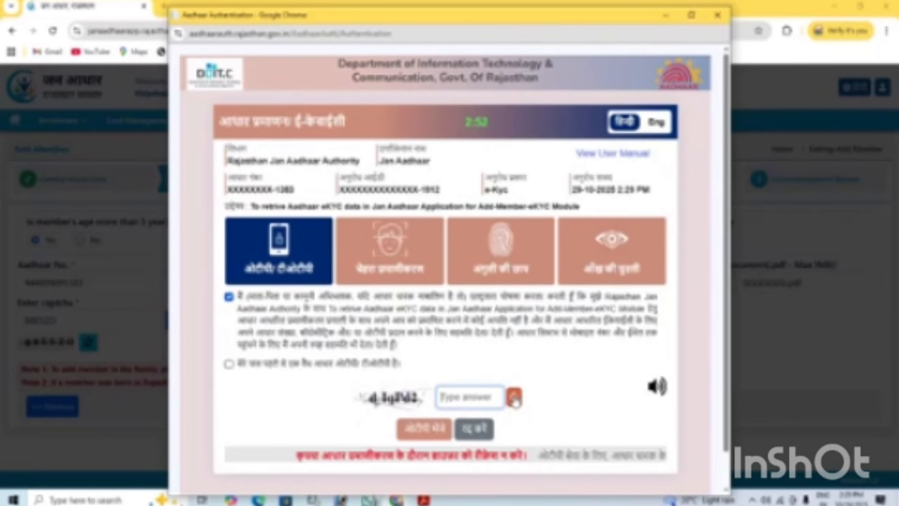
left_click(514, 398)
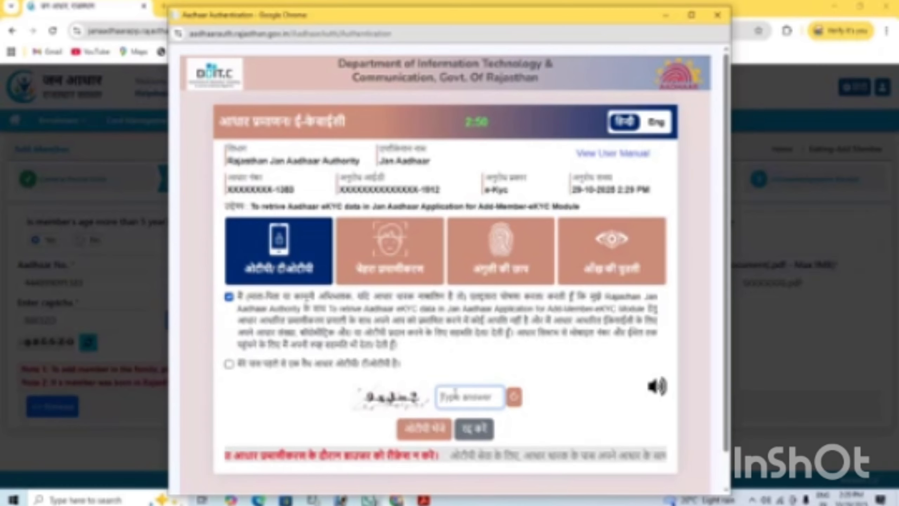
type("9ajm2")
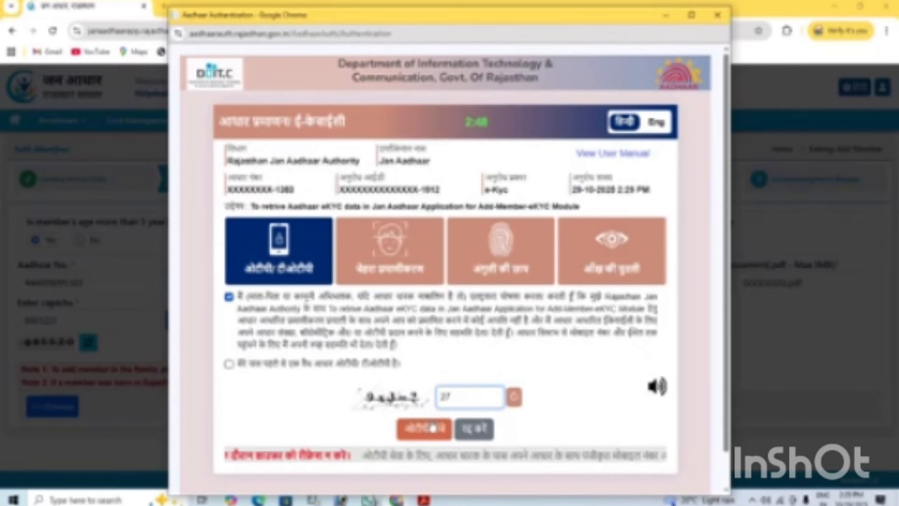
left_click(433, 425)
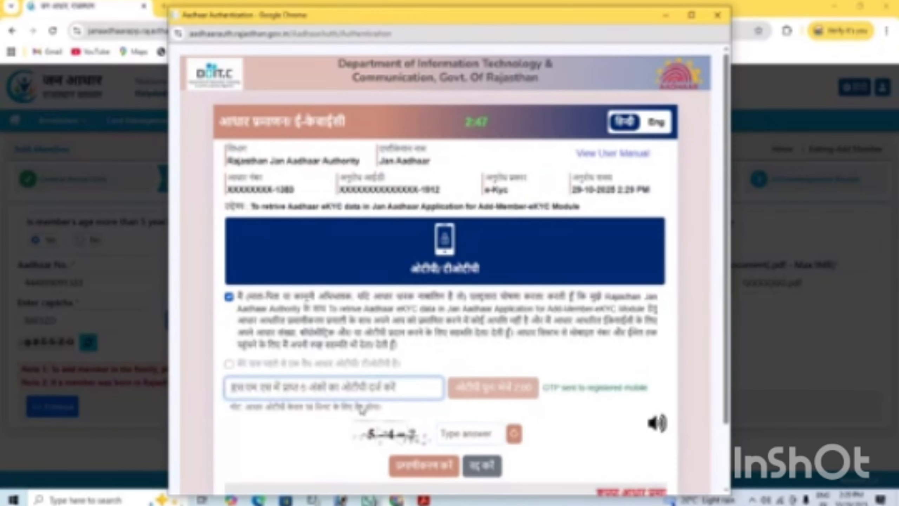
Enter the received OTP and authenticate the first child.
left_click(461, 428)
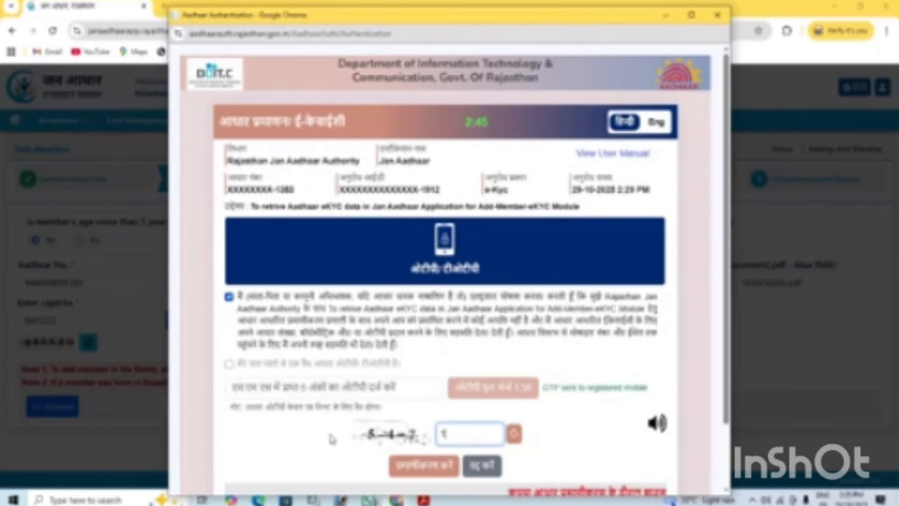
left_click(298, 387)
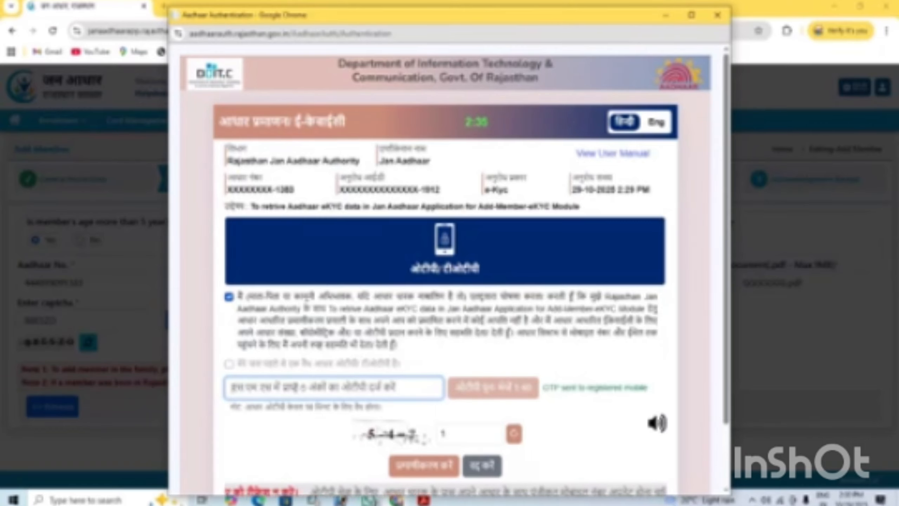
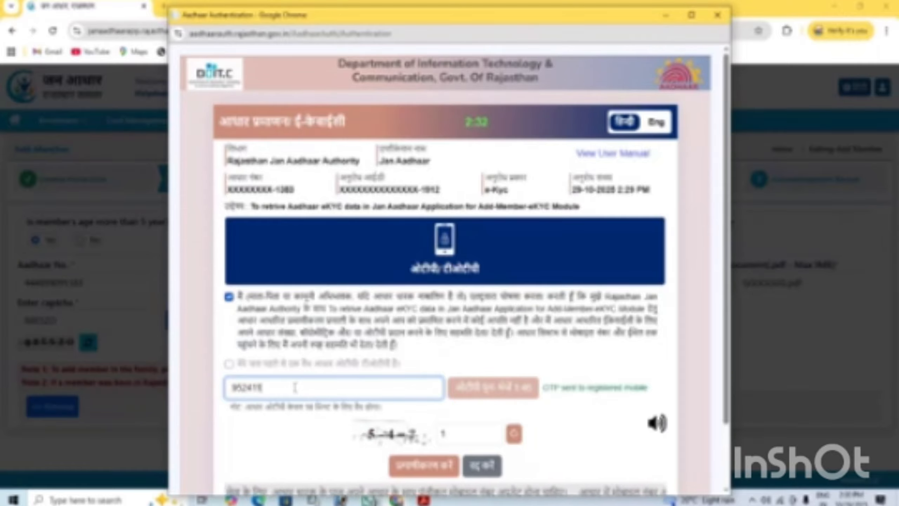
left_click(415, 473)
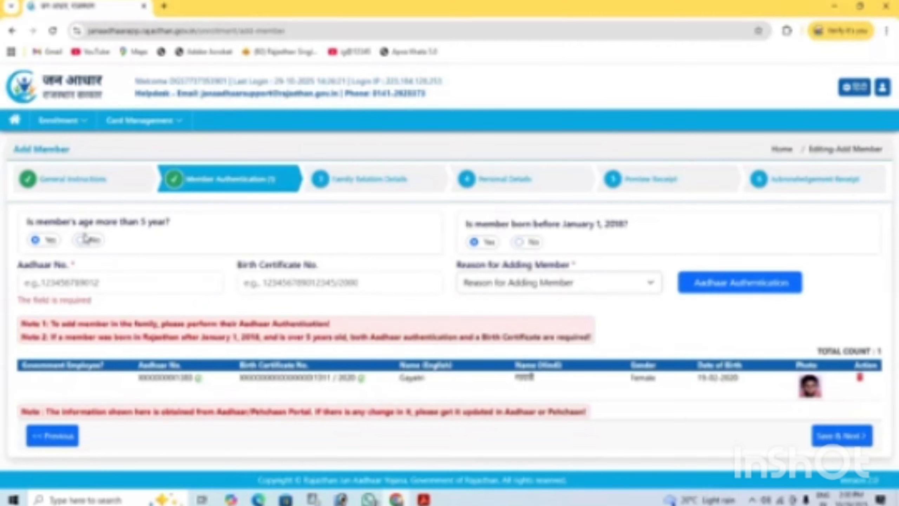
Mark the child as not over five, set reason Birth, and complete the birth certificate number ending /2022.
left_click(84, 241)
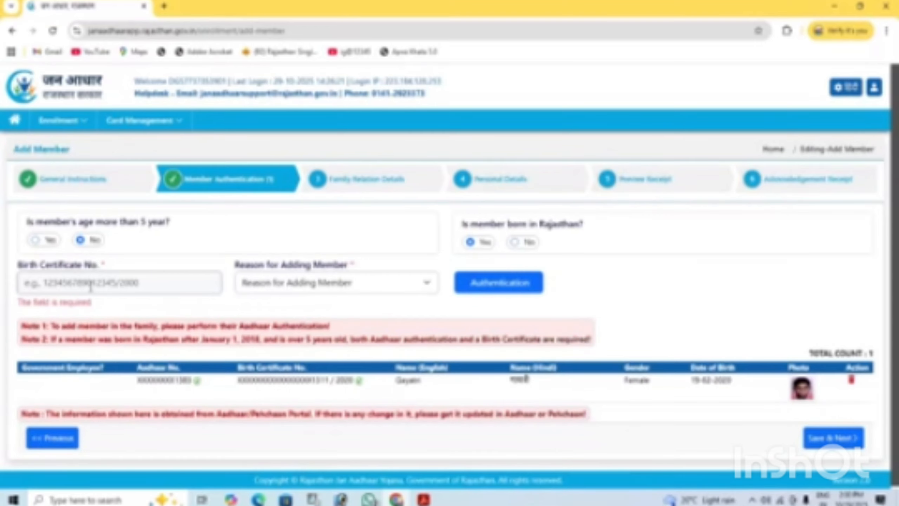
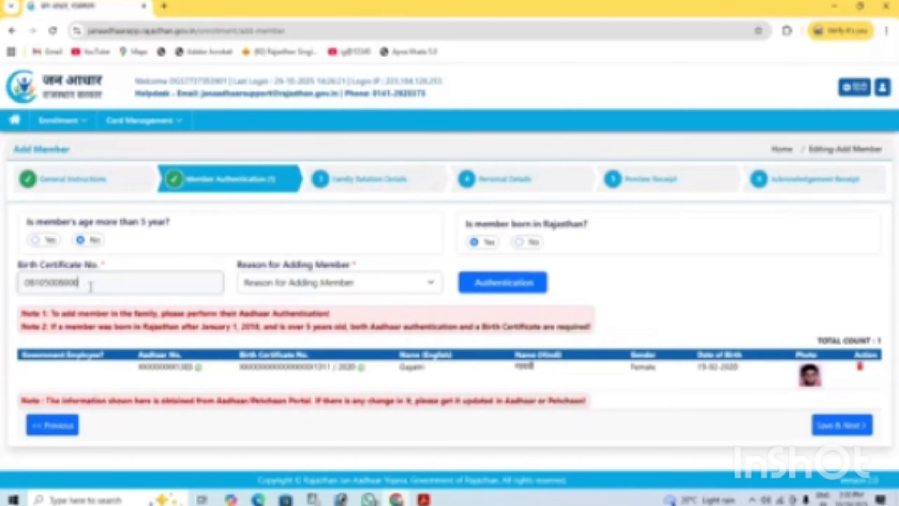
left_click(301, 282)
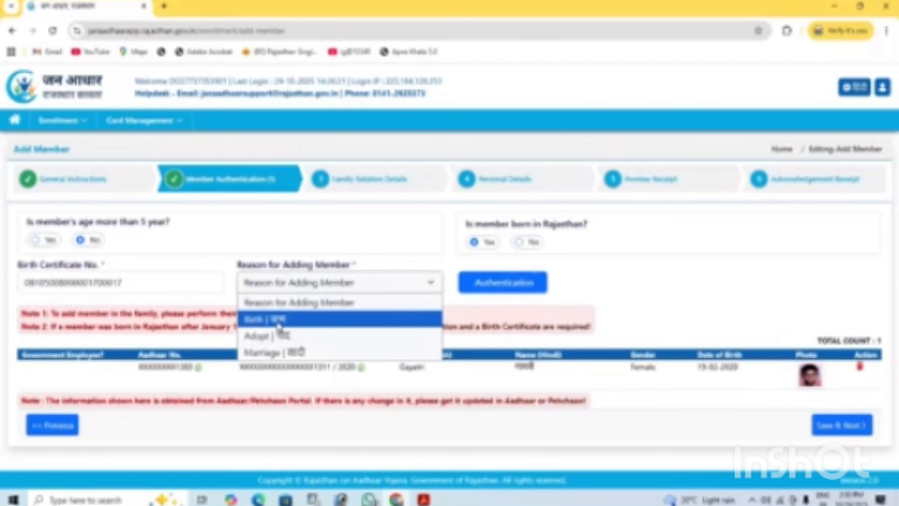
left_click(310, 313)
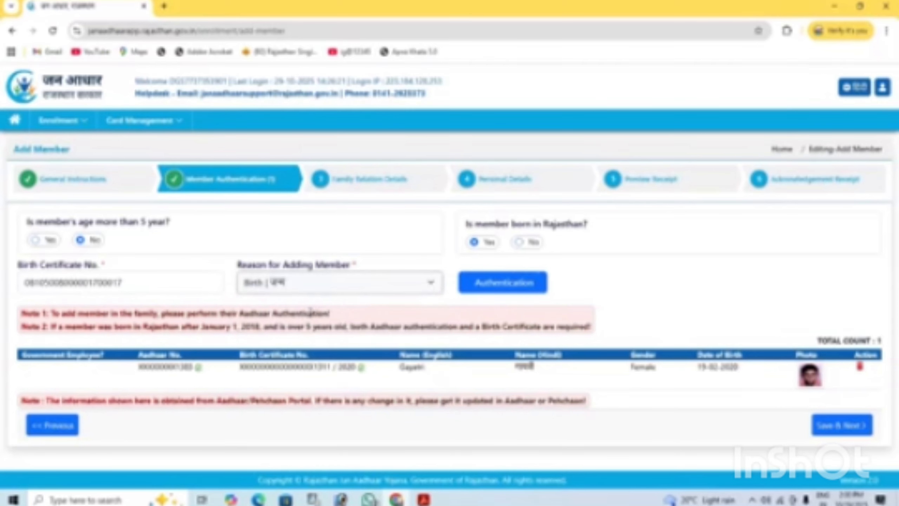
left_click(482, 289)
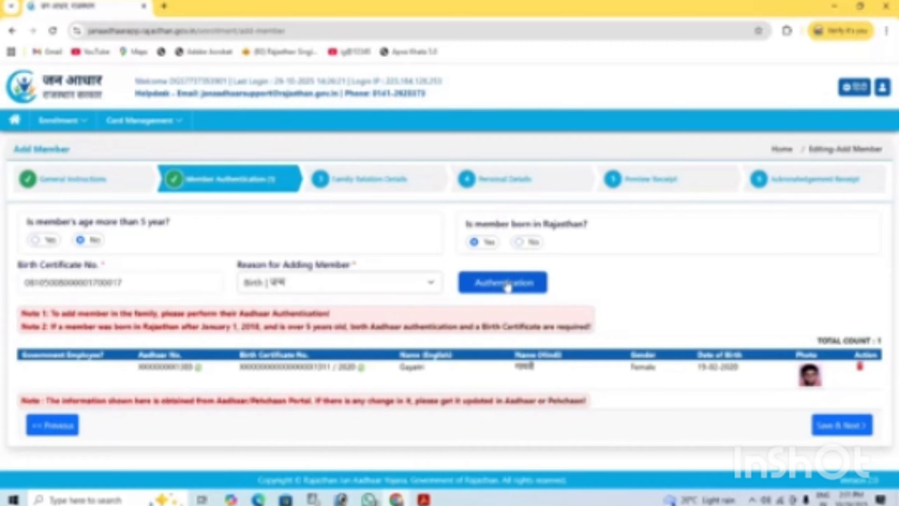
left_click(158, 283)
type("2022")
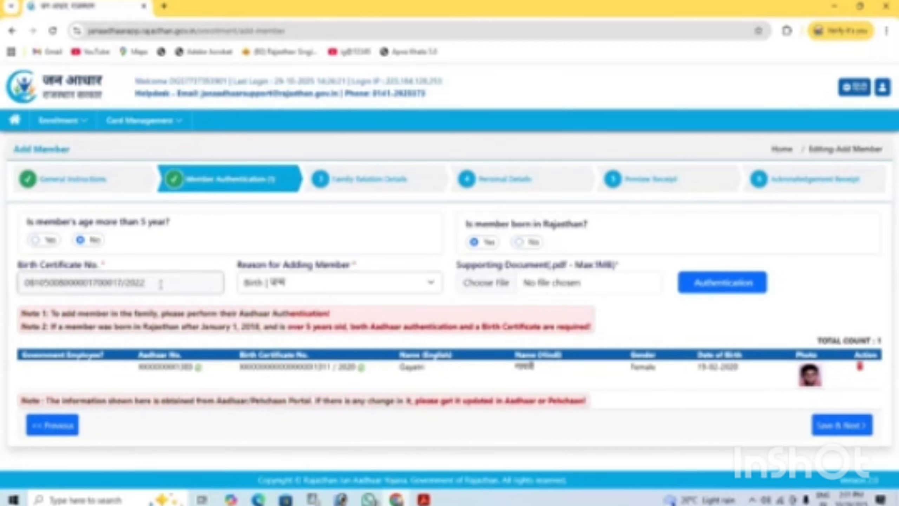
Attach the supporting PDF document for the second child.
left_click(480, 289)
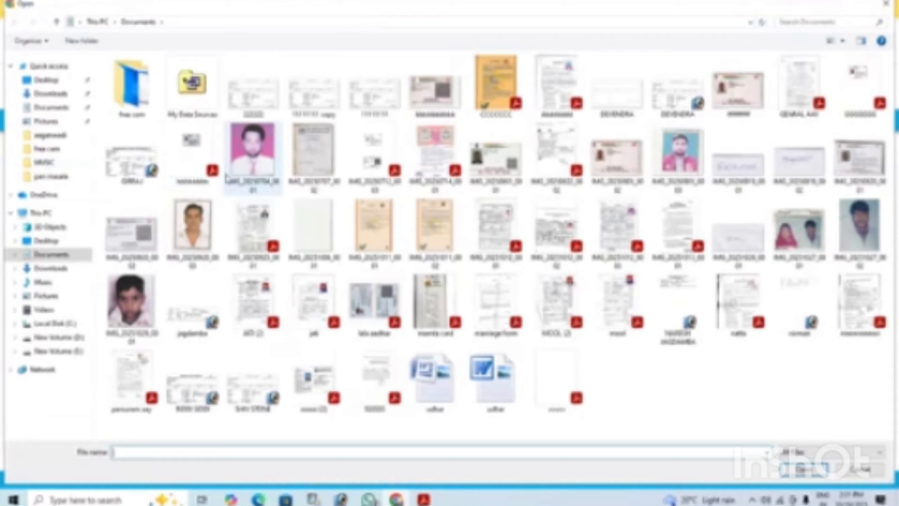
left_click(192, 152)
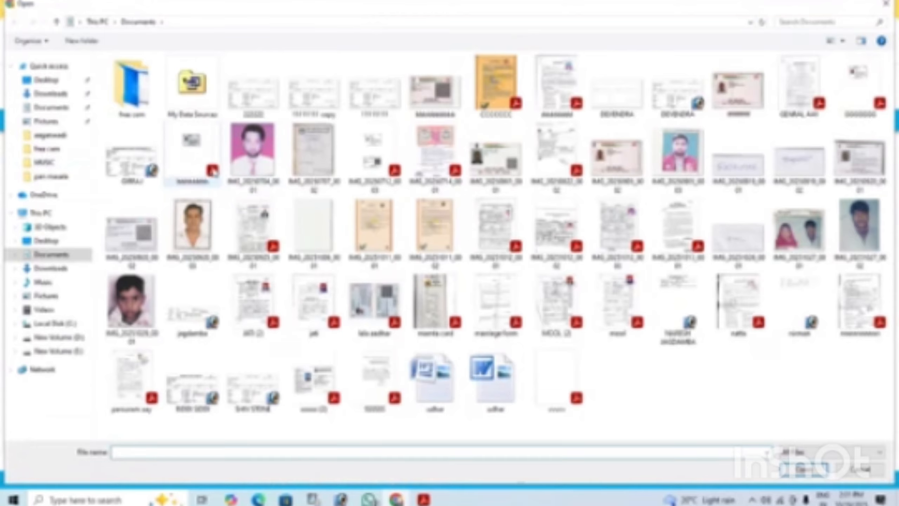
left_click(819, 474)
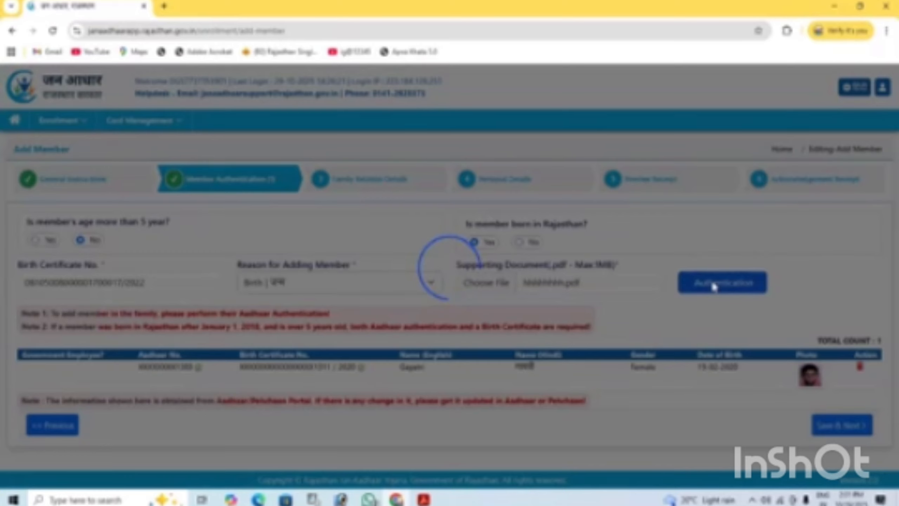
Run Authentication for the second child and start Aadhaar authentication with Father selected.
left_click(714, 287)
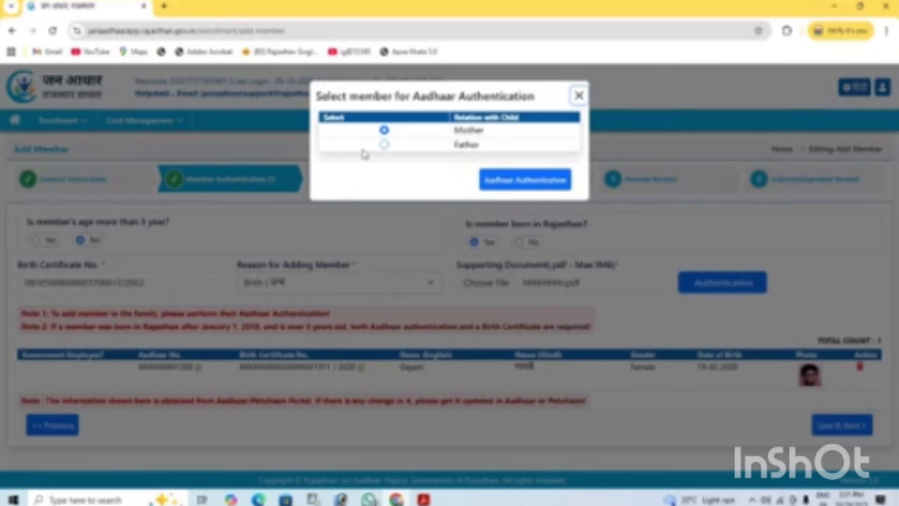
left_click(385, 144)
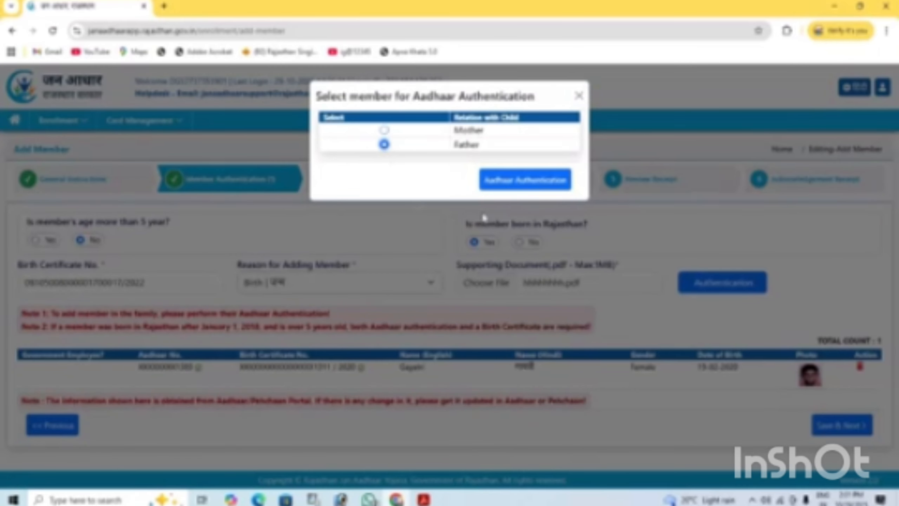
left_click(503, 188)
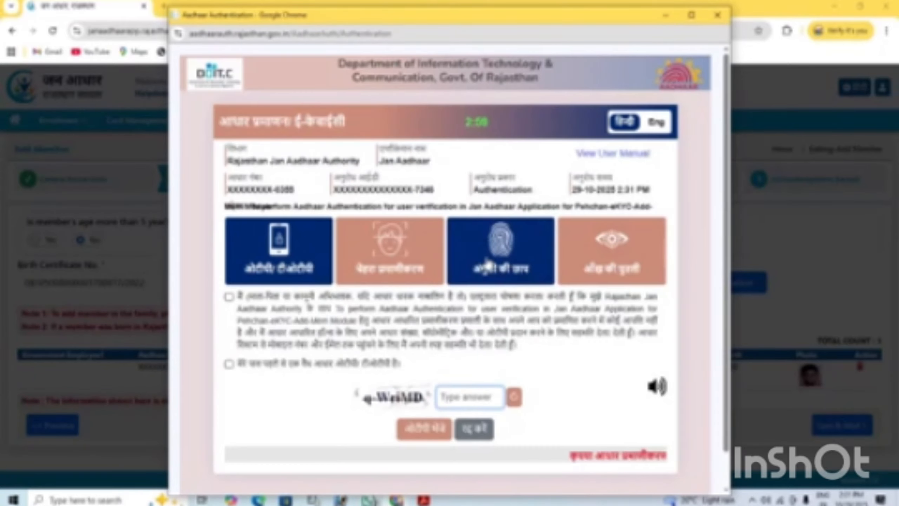
Verify the father by fingerprint after giving consent and answering a refreshed captcha.
left_click(488, 264)
left_click(229, 297)
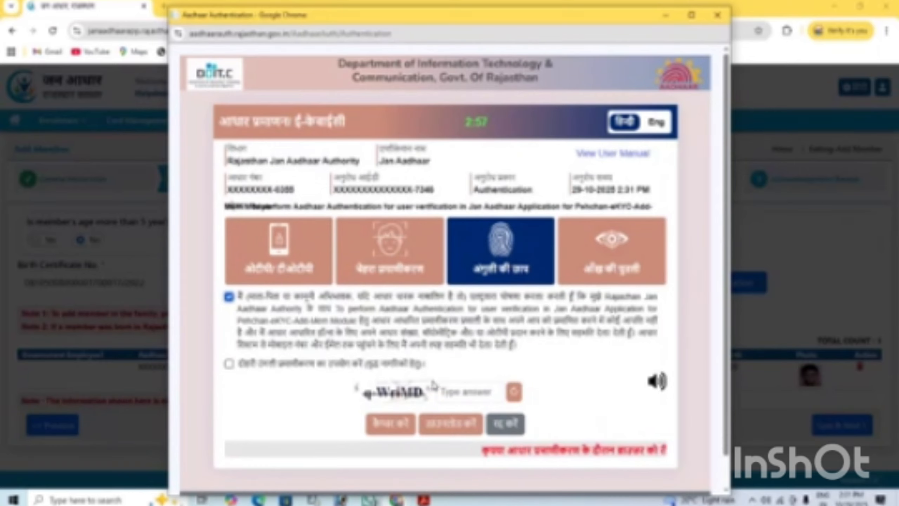
left_click(515, 397)
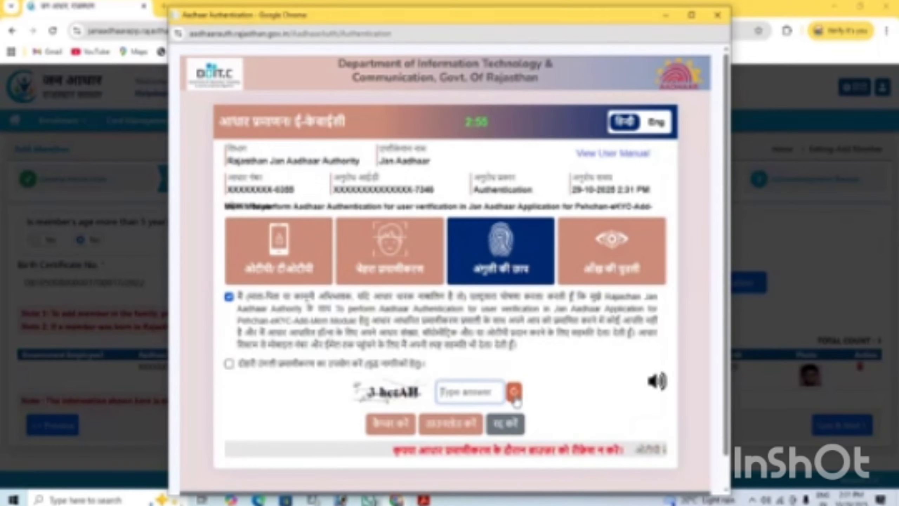
left_click(513, 391)
left_click(477, 392)
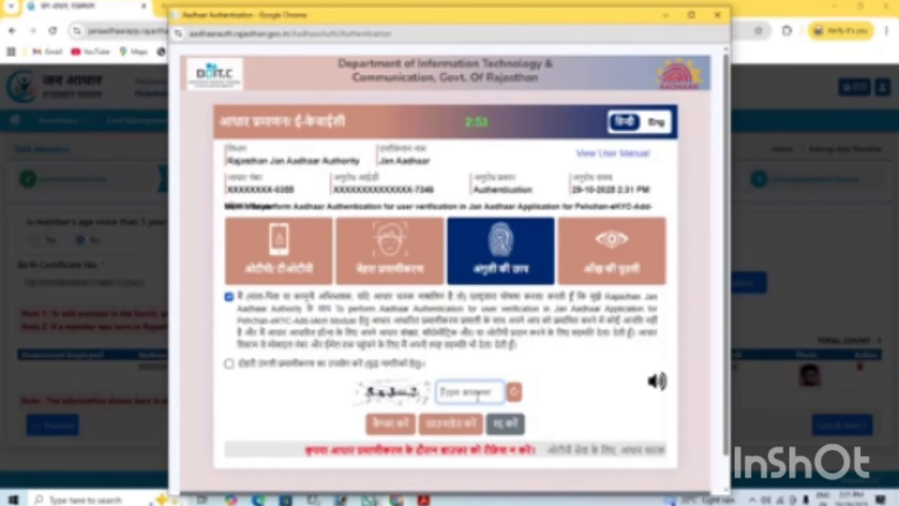
type("15")
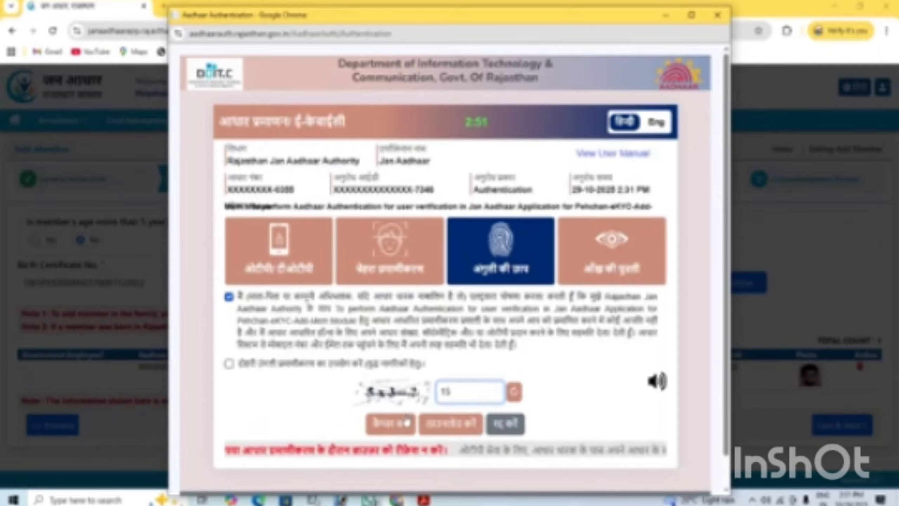
left_click(399, 431)
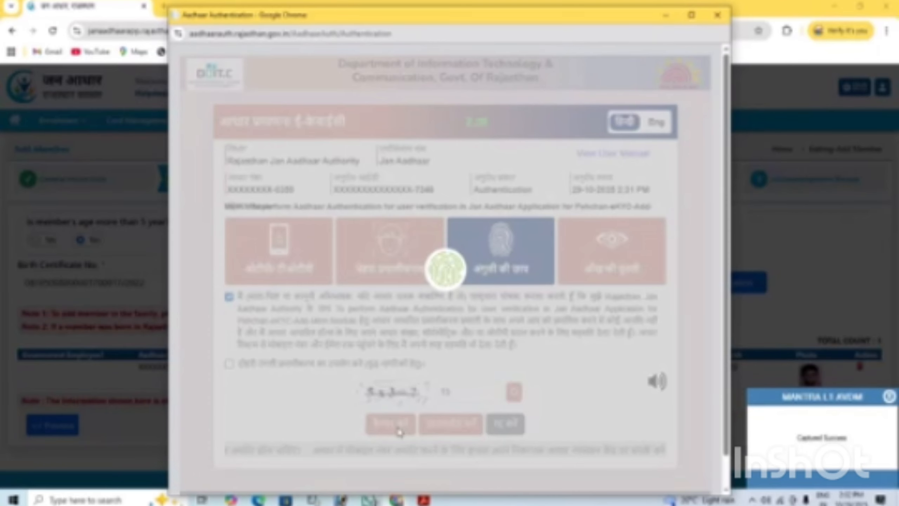
left_click(399, 431)
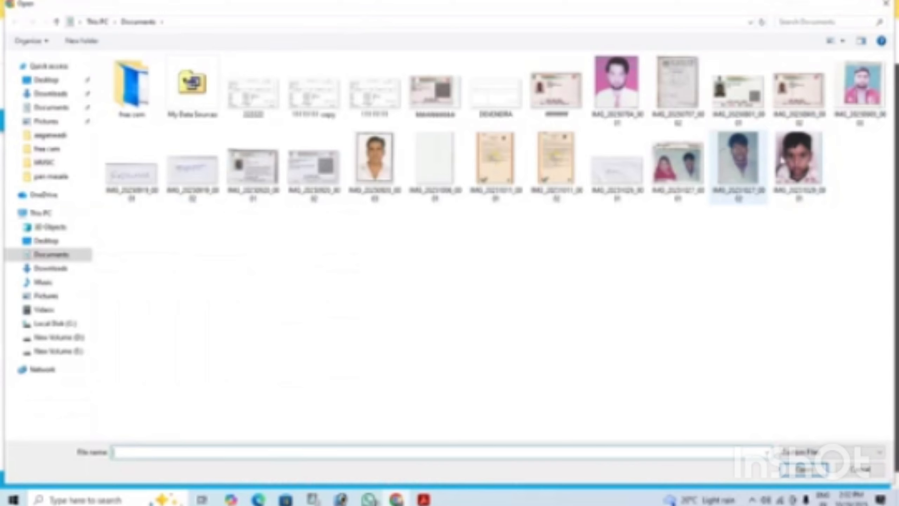
Upload the second child's photo, then Save & Next and confirm Yes in the Add Member prompt.
left_click(799, 161)
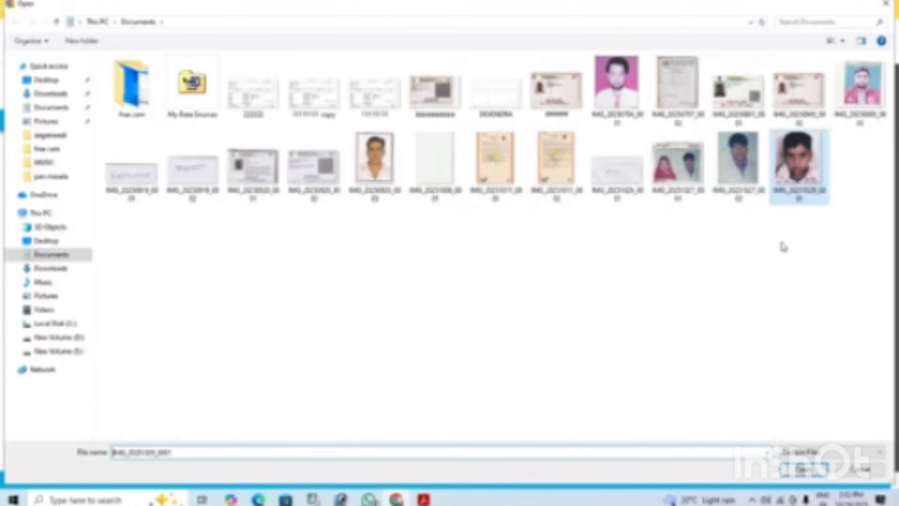
left_click(790, 470)
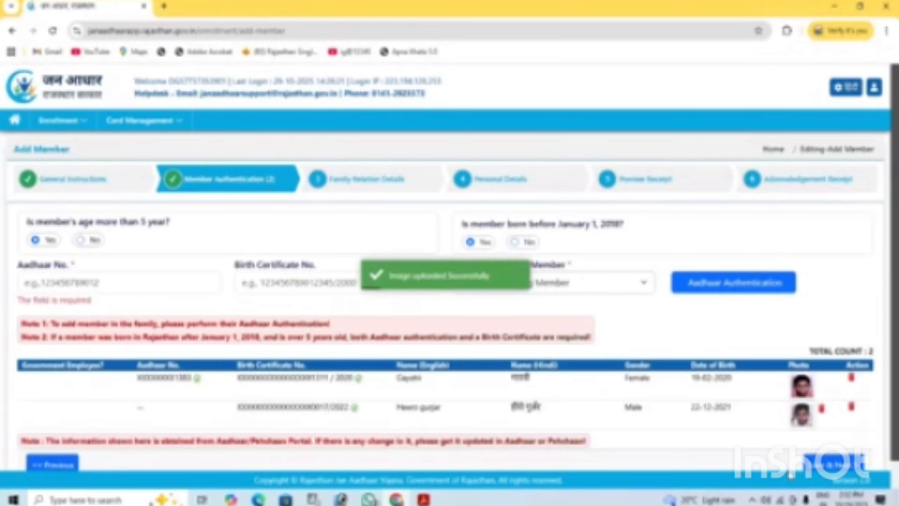
scroll(372, 466, "down", 1)
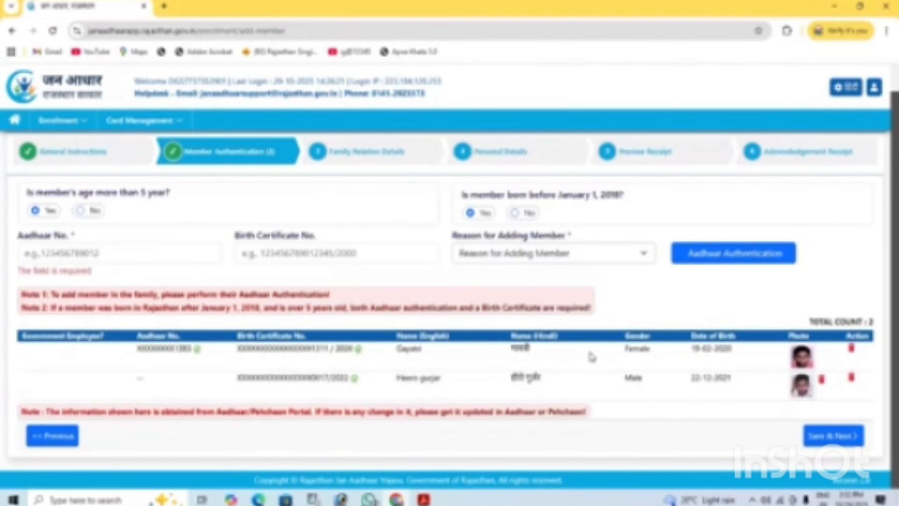
left_click(832, 436)
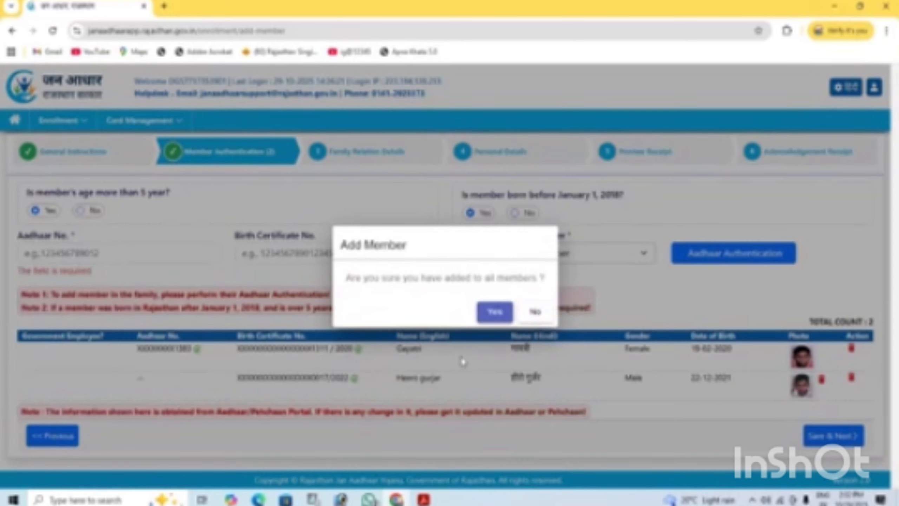
left_click(492, 318)
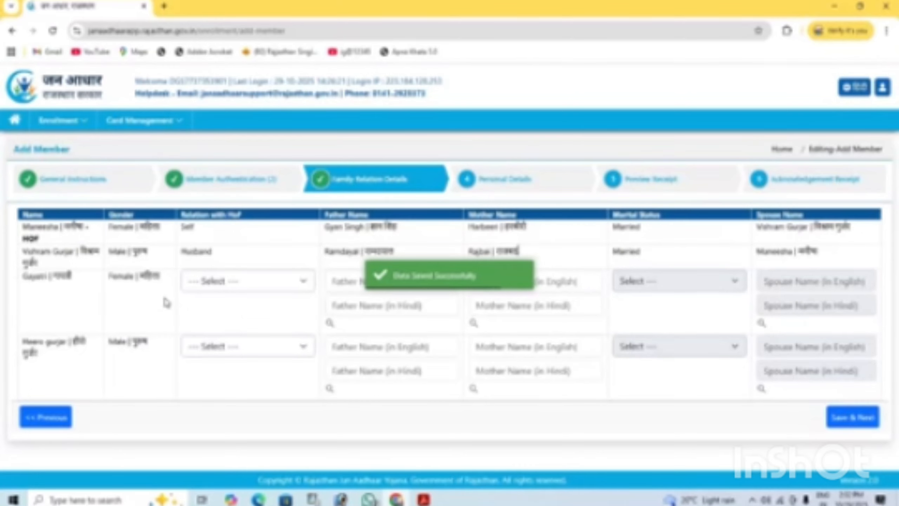
Set the first new child's relation with the HoF to Daughter, marital status Unmarried.
left_click(219, 286)
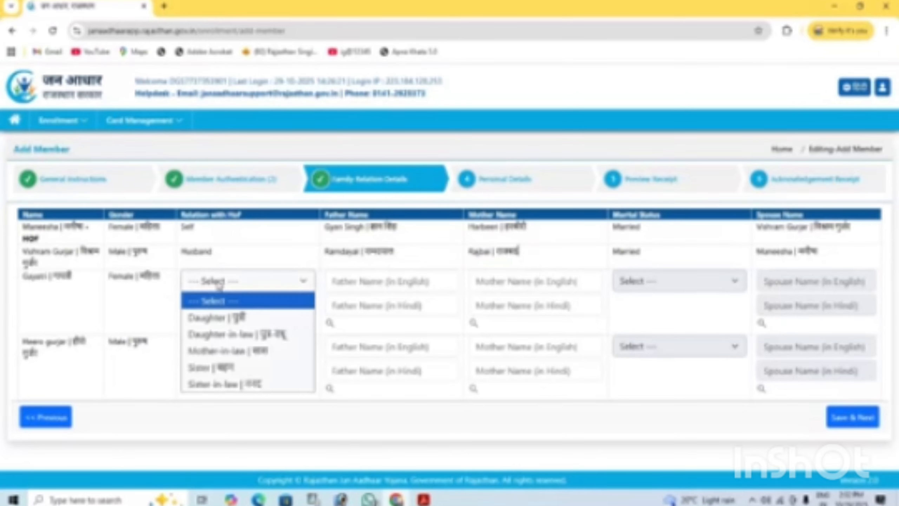
left_click(226, 319)
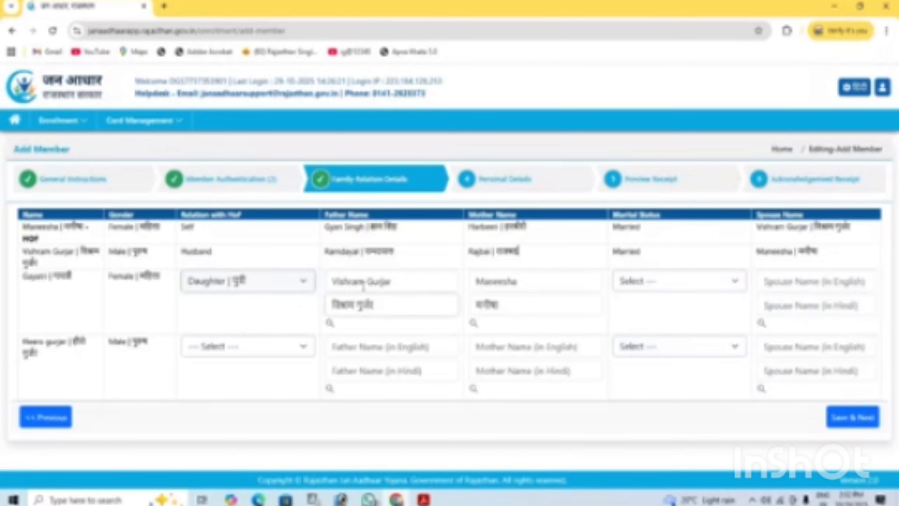
left_click(631, 289)
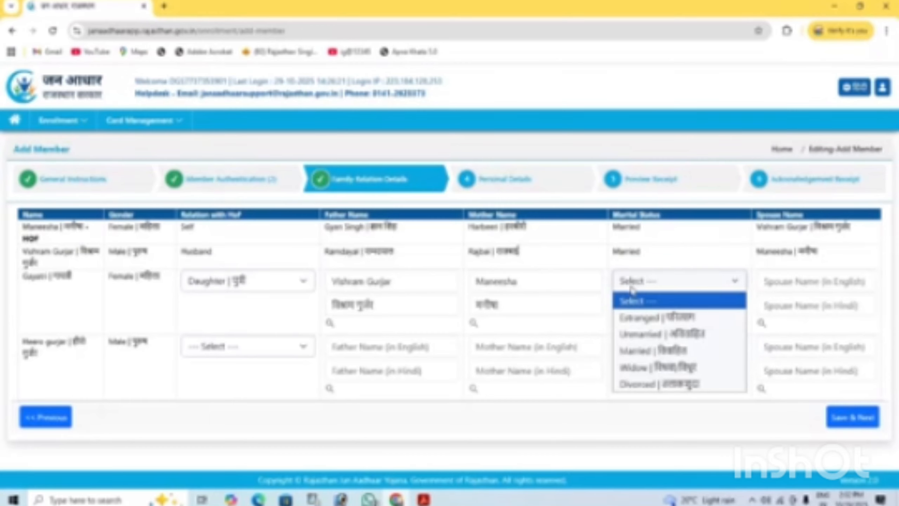
left_click(643, 339)
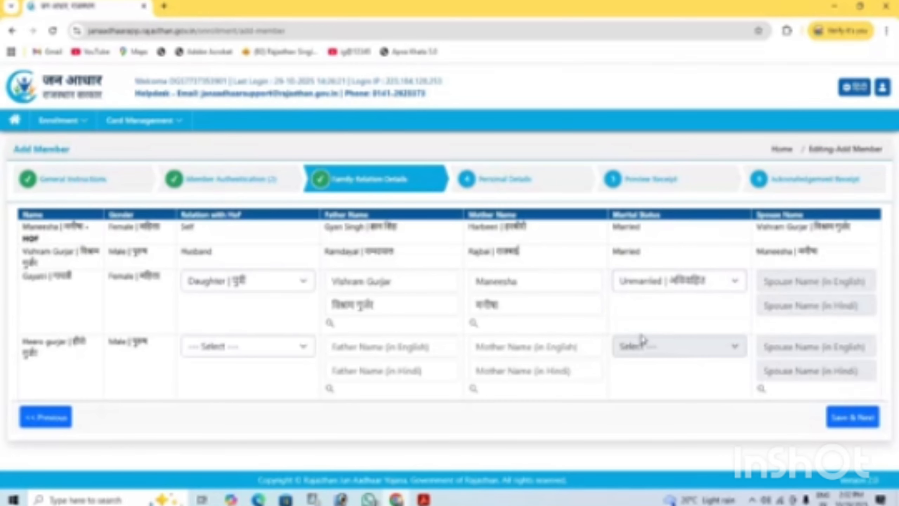
Set the second new child's relation with the HoF to Son, marital status Unmarried.
left_click(245, 346)
left_click(218, 234)
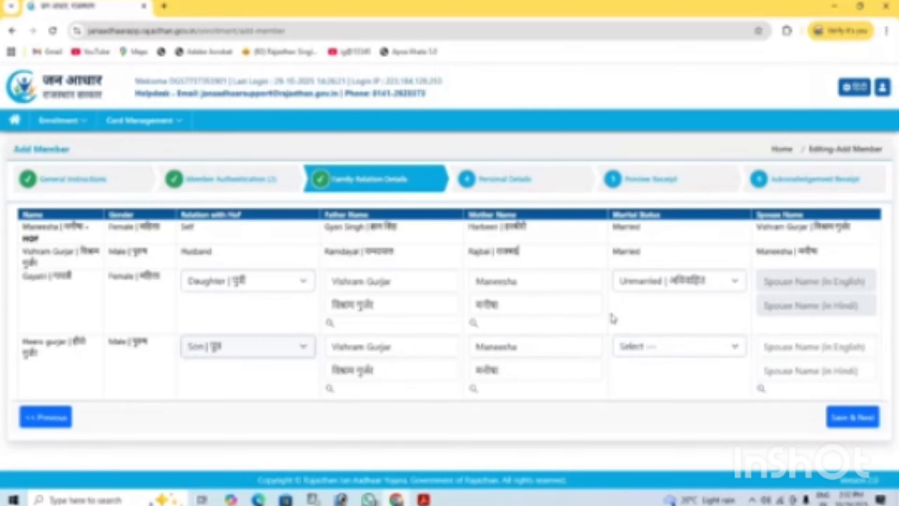
left_click(651, 347)
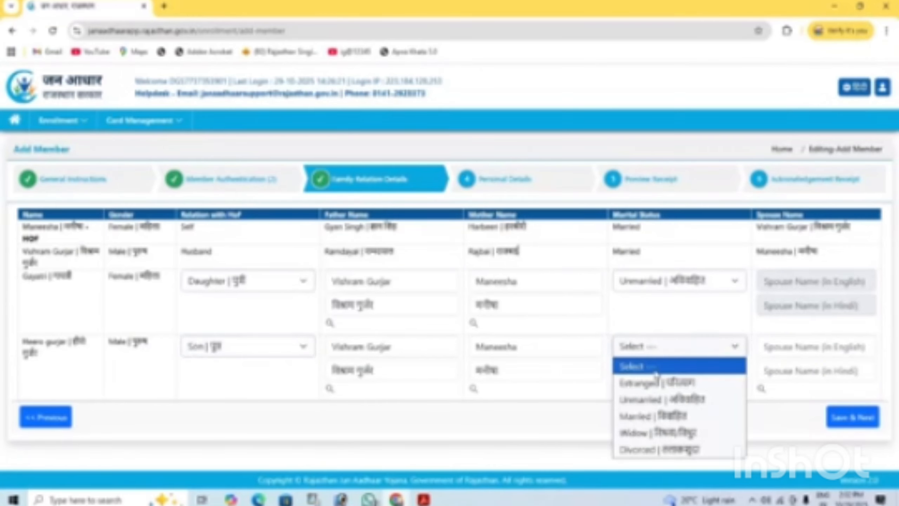
left_click(671, 400)
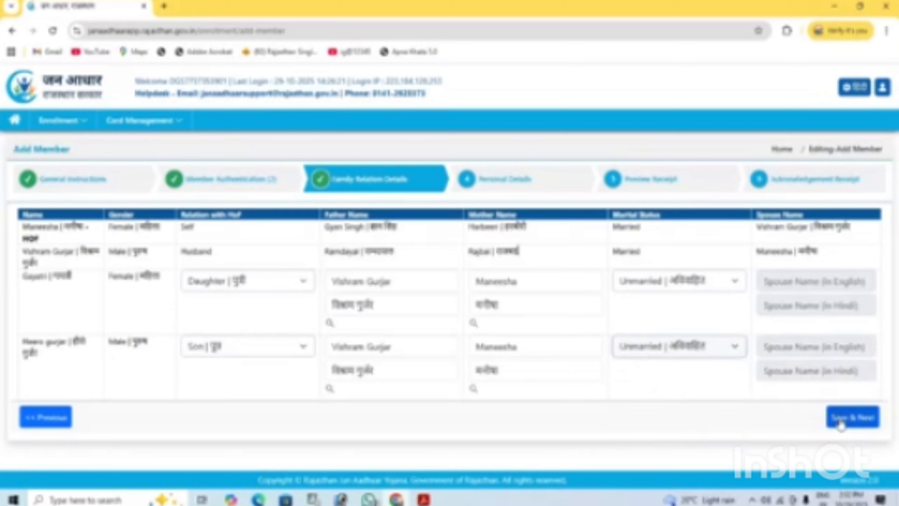
Save the family relation details and move to the Personal Details step.
left_click(841, 422)
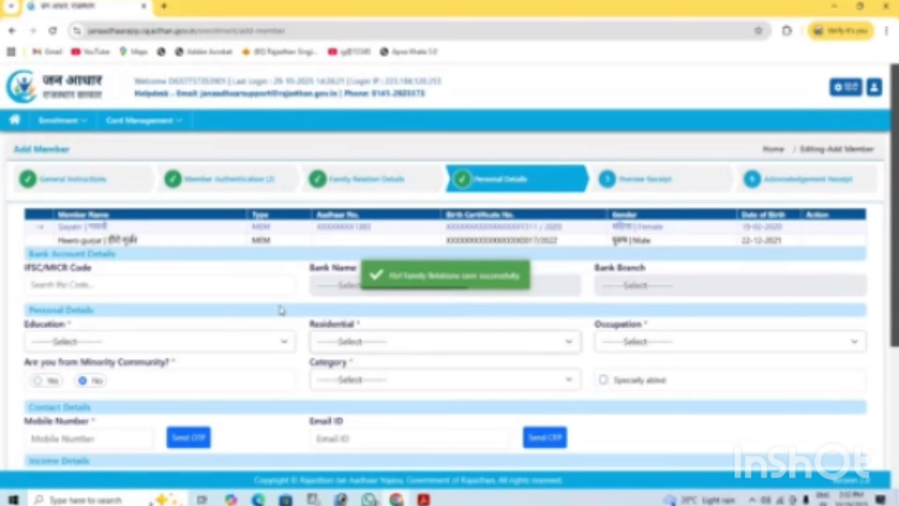
left_click(72, 284)
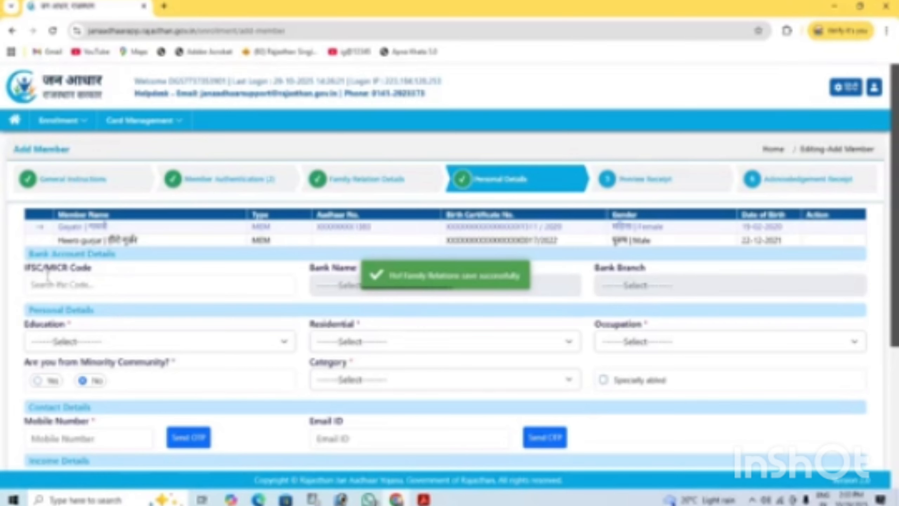
left_click(48, 288)
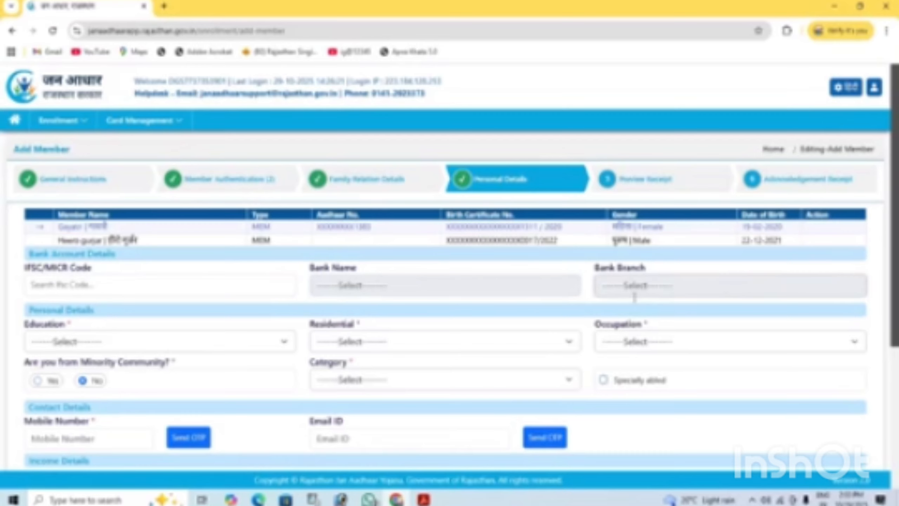
Set the first child's education to Illiterate, residential status Resident, occupation Student.
left_click(61, 345)
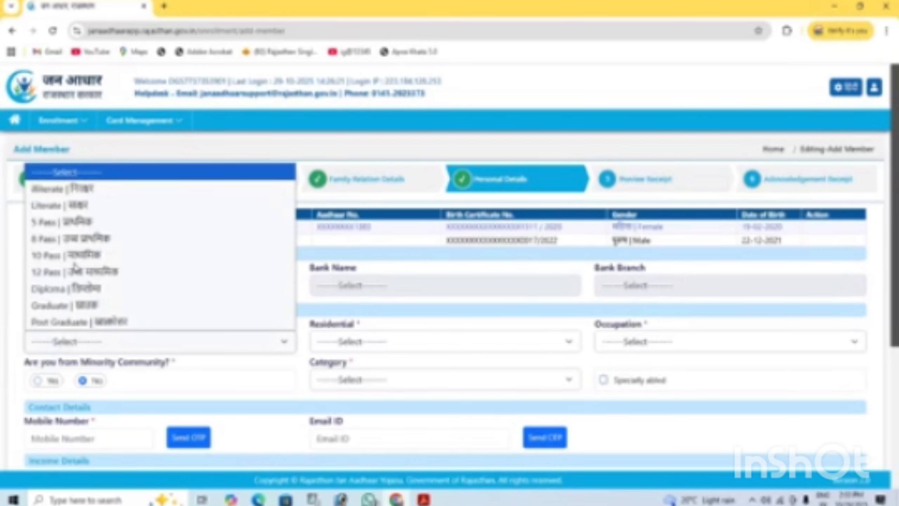
left_click(72, 191)
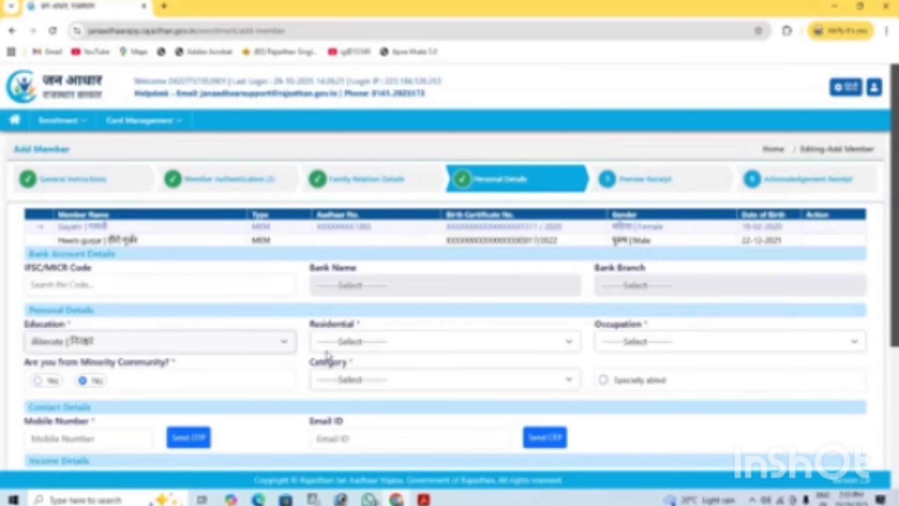
left_click(358, 349)
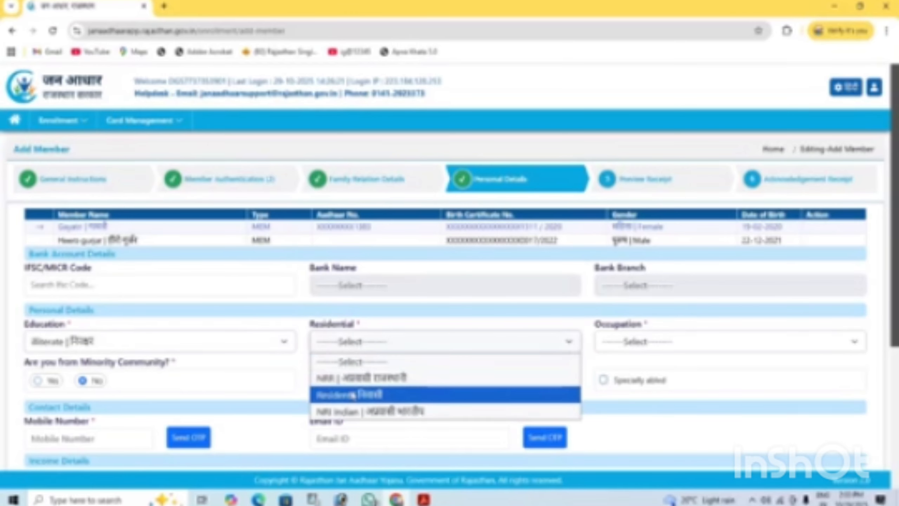
left_click(384, 394)
left_click(646, 346)
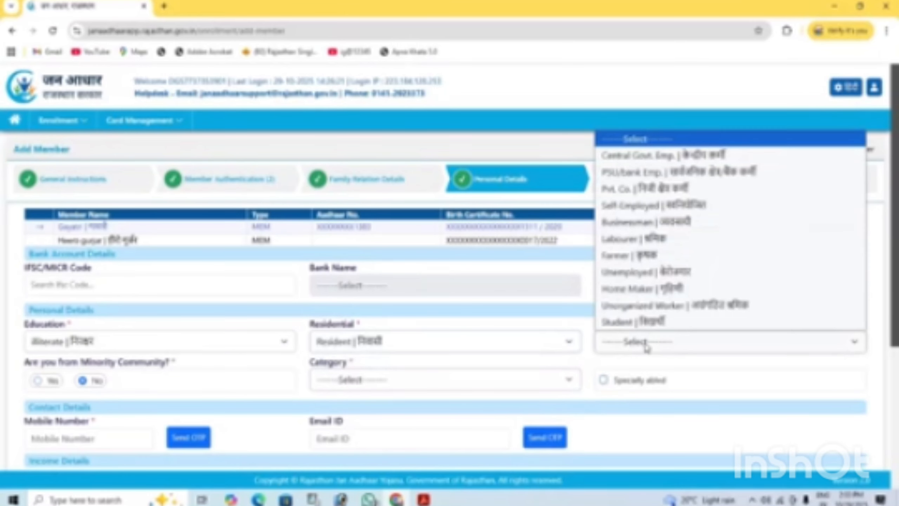
left_click(644, 322)
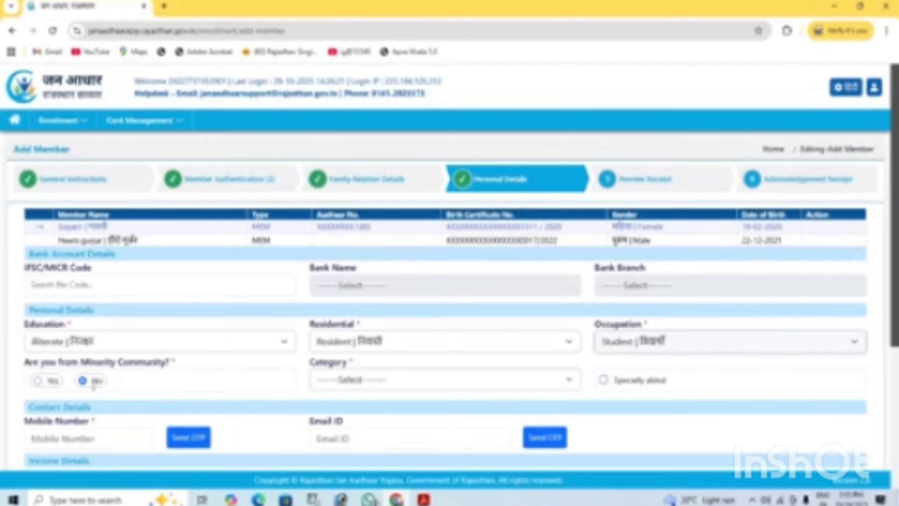
Set the first child's category to OBC and caste to 20 Gurjar.
scroll(260, 372, "down", 2)
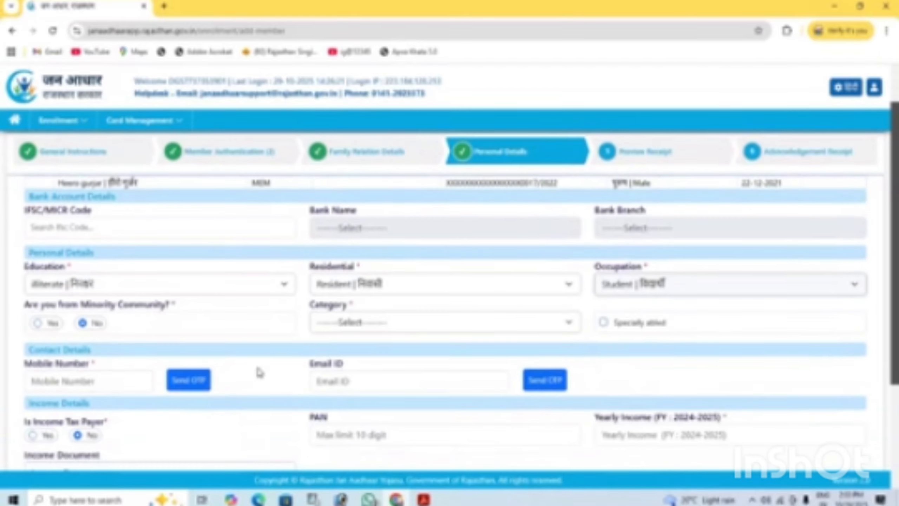
left_click(341, 331)
left_click(354, 409)
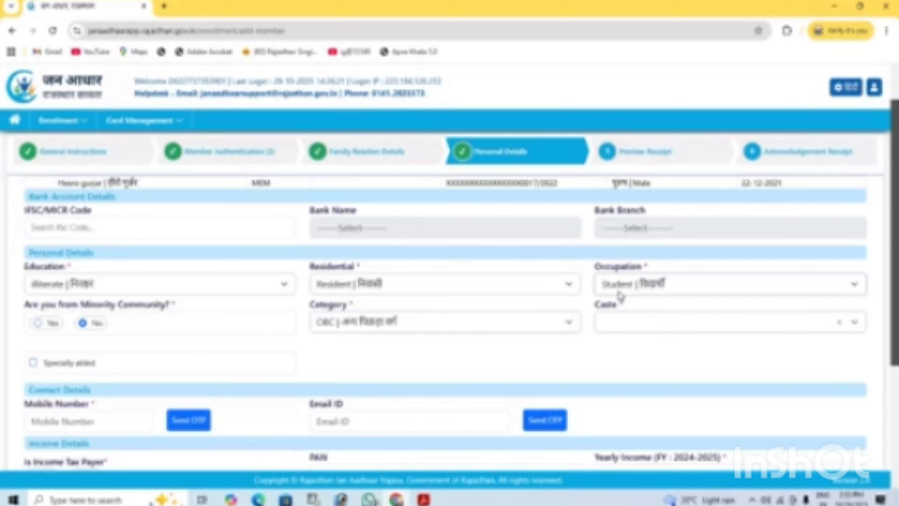
left_click(626, 323)
scroll(698, 380, "down", 2)
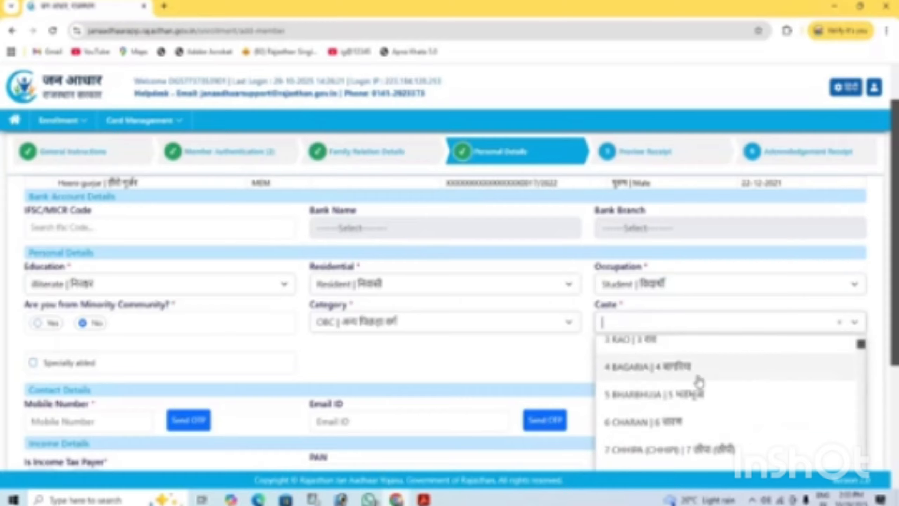
scroll(650, 384, "down", 10)
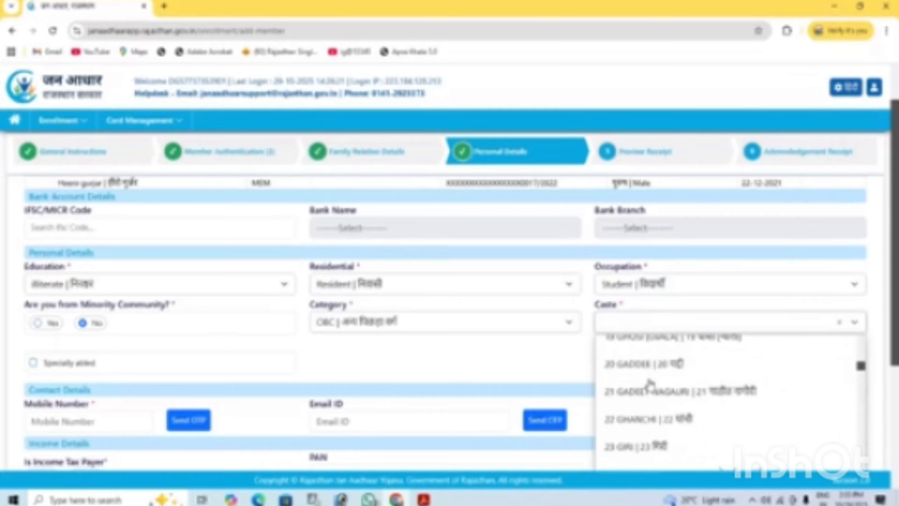
scroll(650, 384, "down", 20)
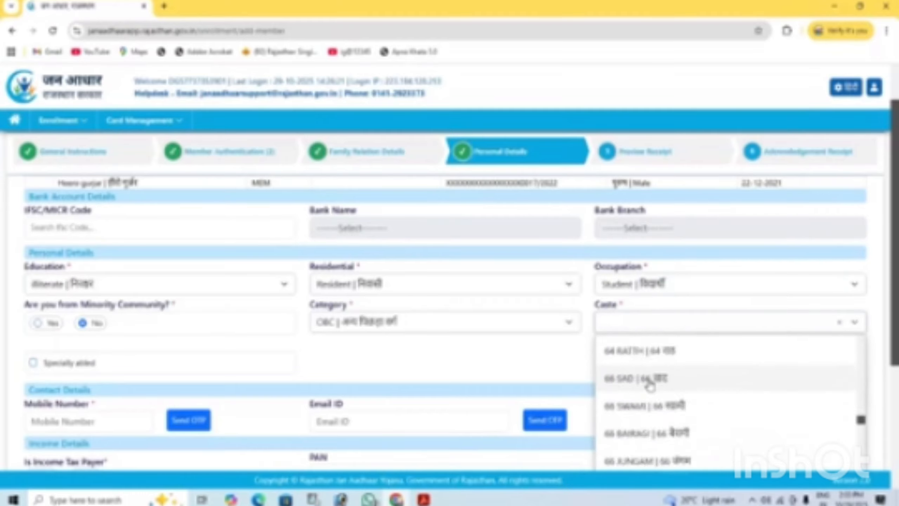
scroll(650, 384, "down", 20)
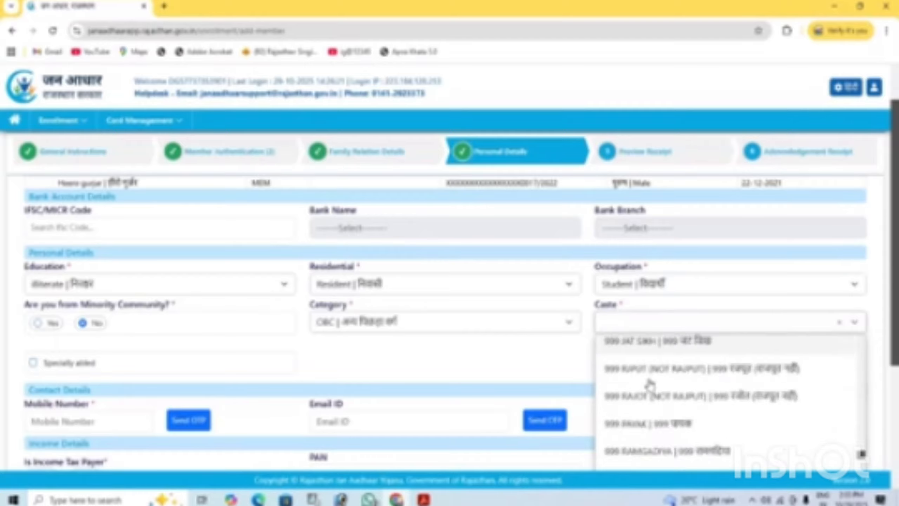
scroll(650, 384, "up", 10)
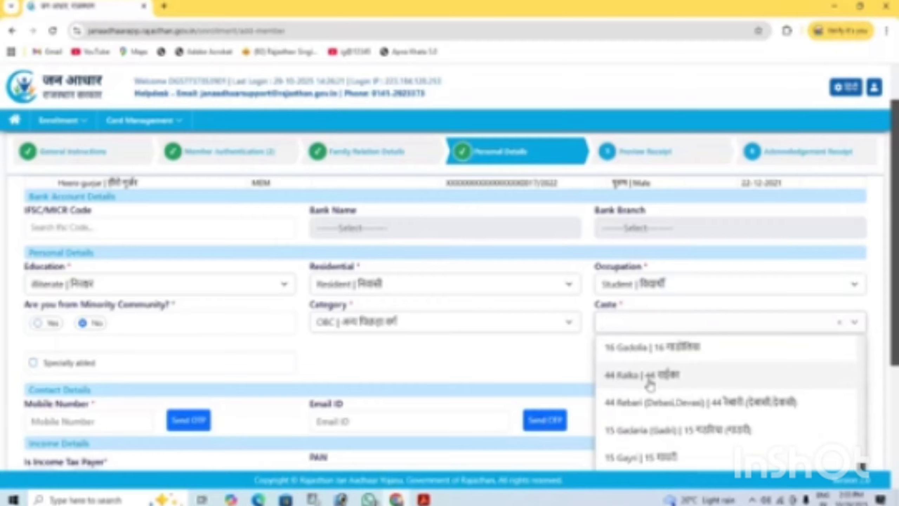
scroll(653, 432, "up", 6)
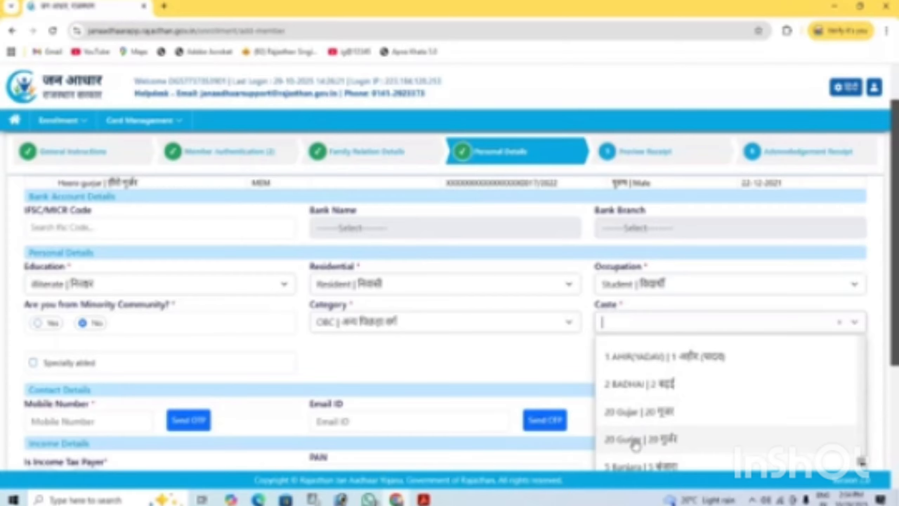
left_click(636, 440)
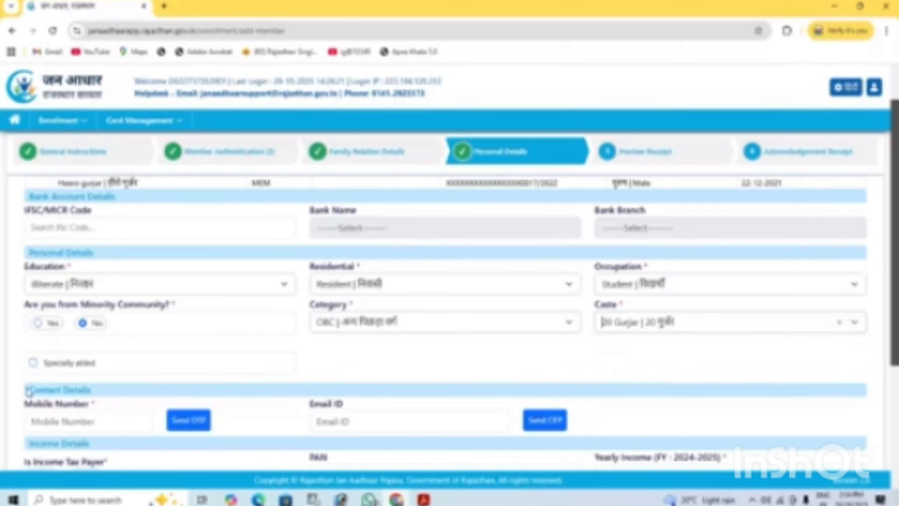
scroll(53, 365, "down", 2)
Enter the member's mobile number and verify it with the OTP sent to it.
left_click(52, 364)
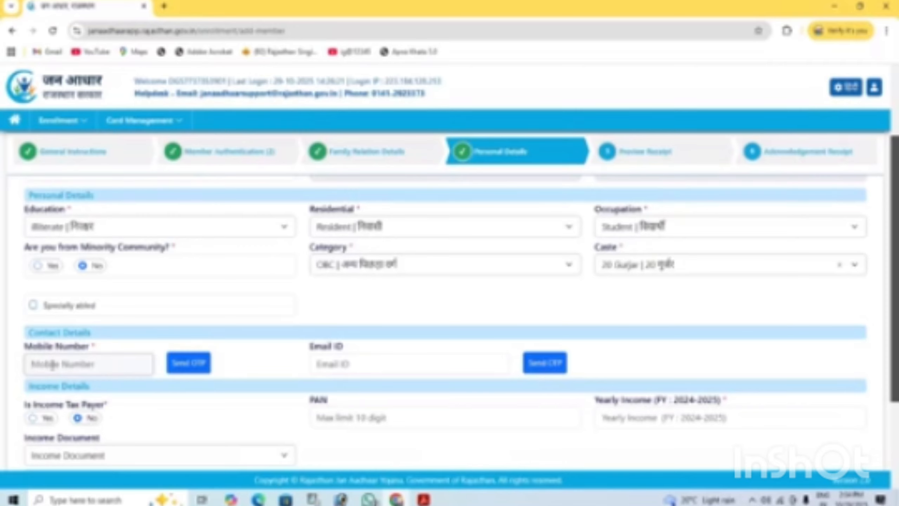
type("96")
left_click_drag(86, 365, 25, 370)
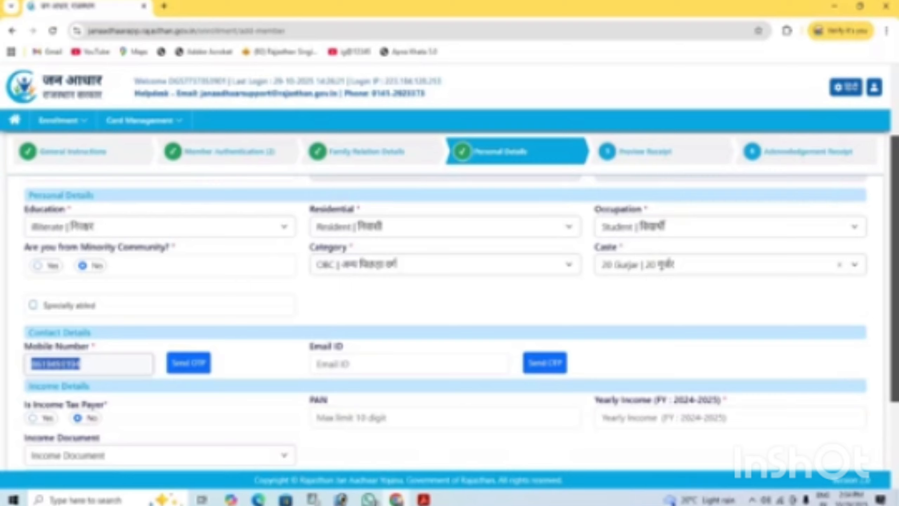
left_click(174, 368)
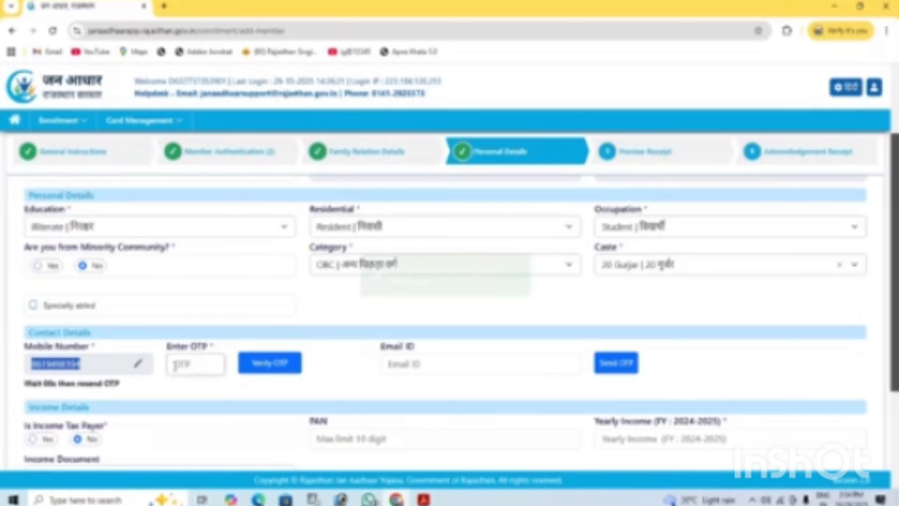
left_click(181, 368)
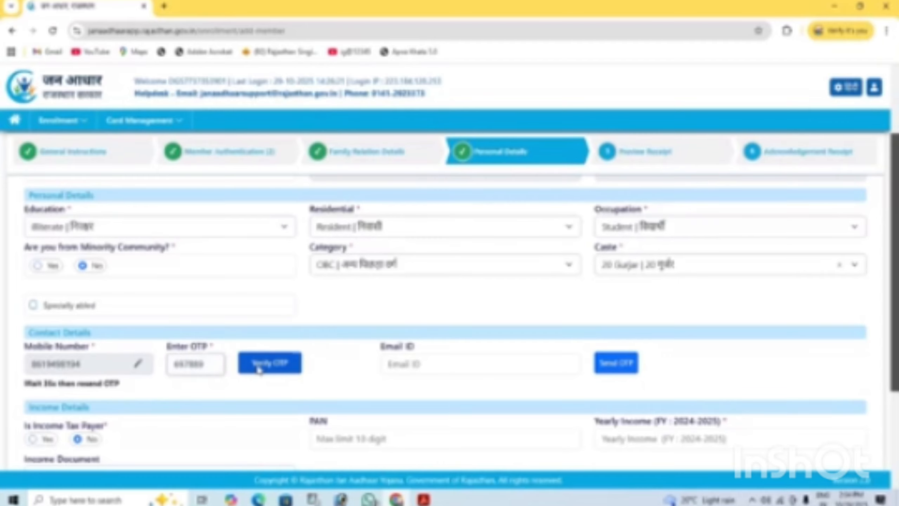
left_click(259, 369)
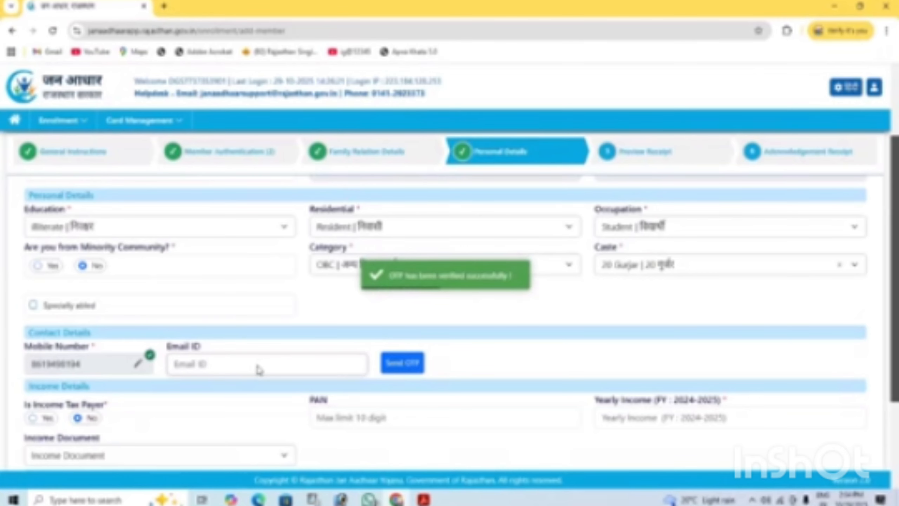
Set the first child's yearly income to 0 and continue to the next member.
scroll(260, 368, "down", 2)
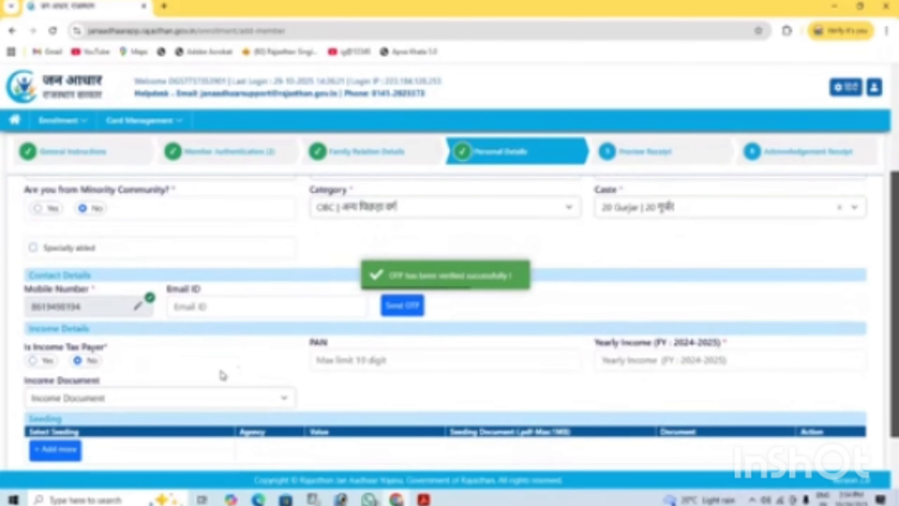
left_click(613, 359)
type("0")
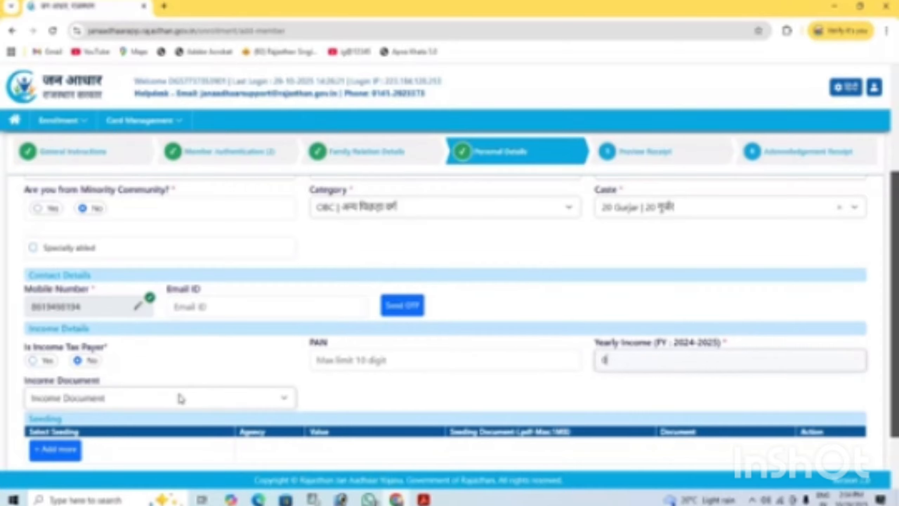
scroll(395, 386, "down", 2)
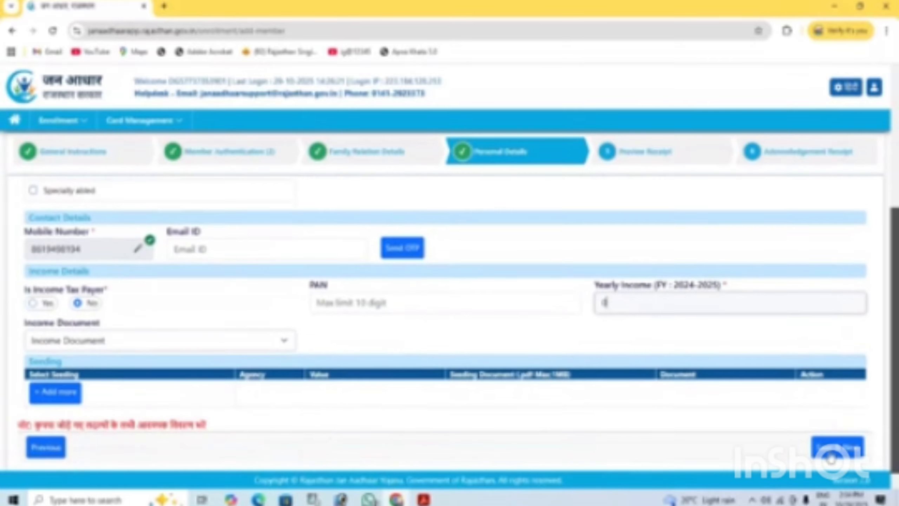
left_click(831, 457)
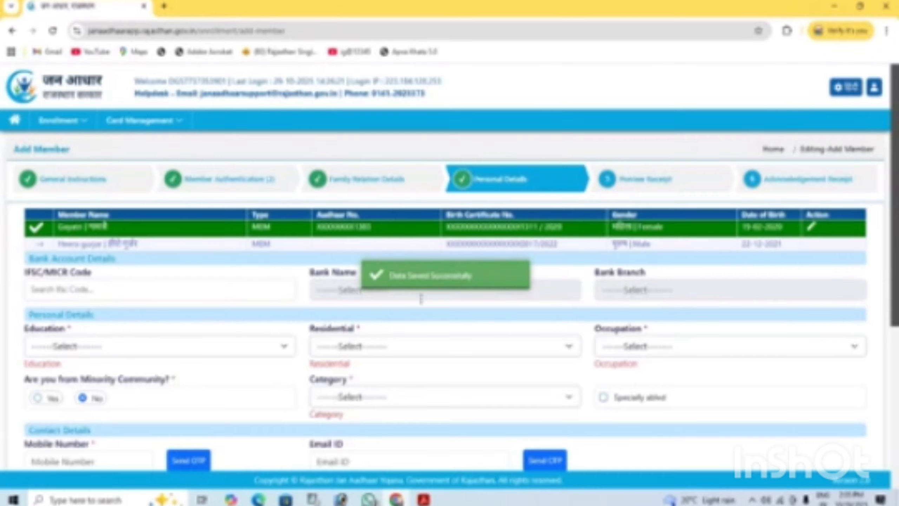
Set the son's education to Illiterate, residential status Resident, occupation Student.
left_click(230, 352)
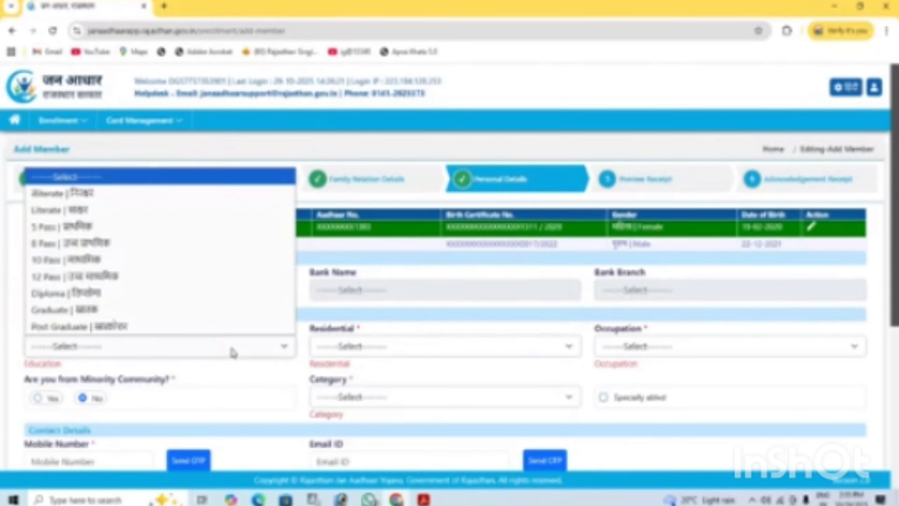
left_click(126, 200)
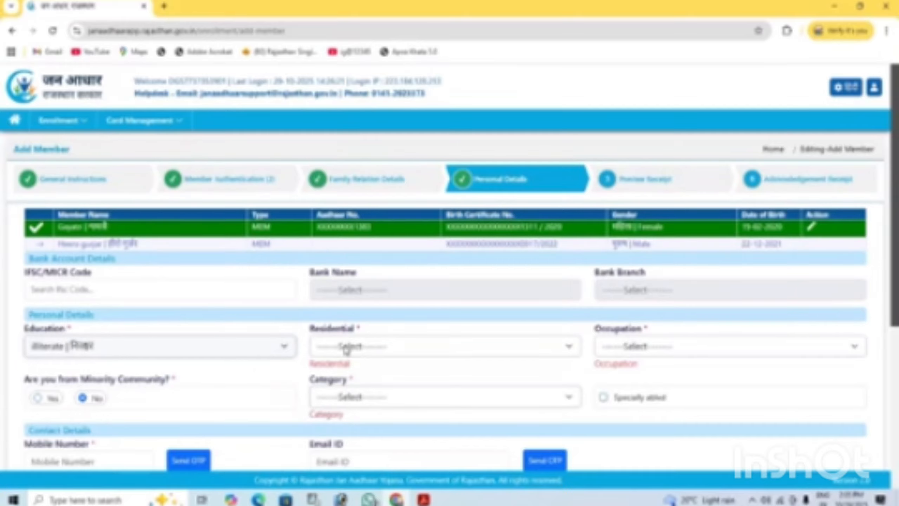
left_click(346, 347)
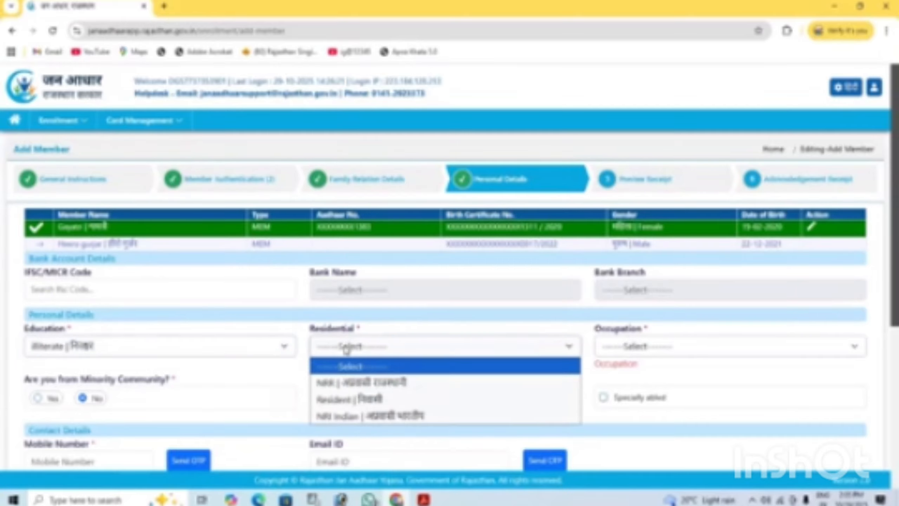
left_click(350, 399)
left_click(612, 348)
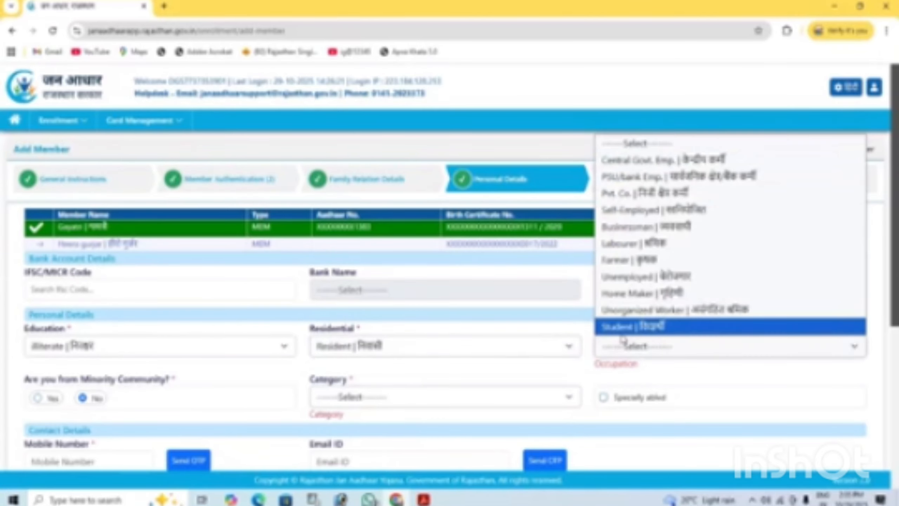
left_click(625, 328)
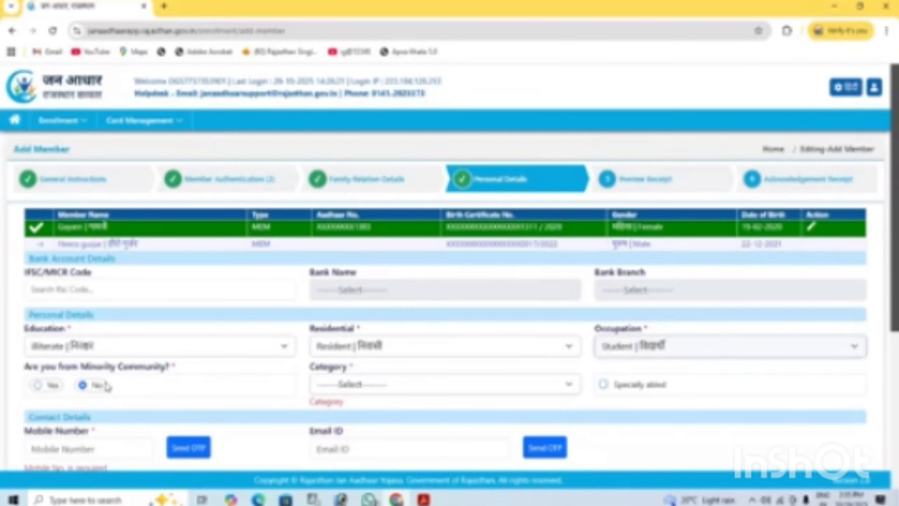
Set the son's category to OBC and caste to 20 Gurjar.
left_click(376, 394)
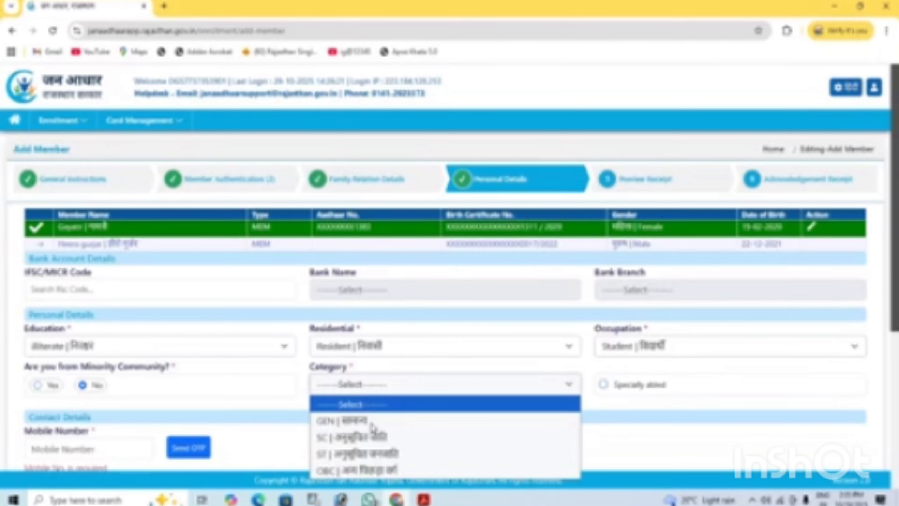
left_click(374, 471)
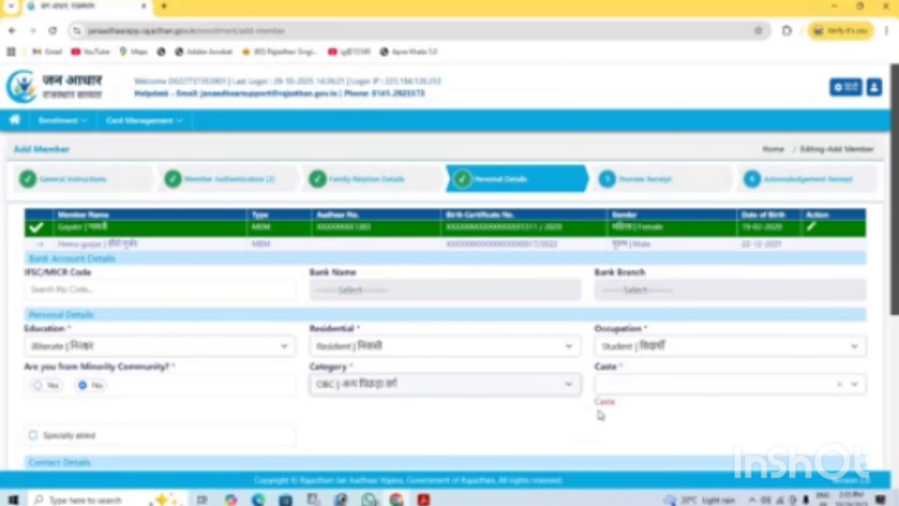
left_click(615, 389)
scroll(633, 352, "down", 15)
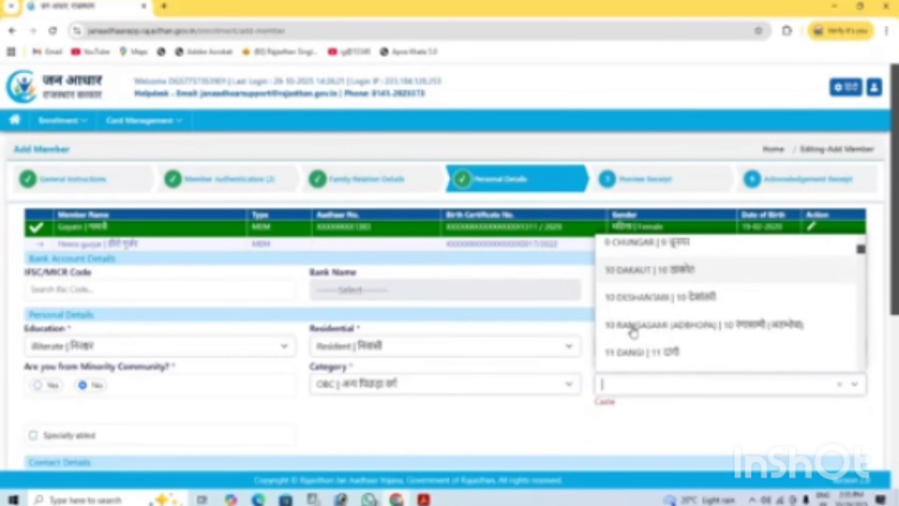
scroll(633, 331, "down", 20)
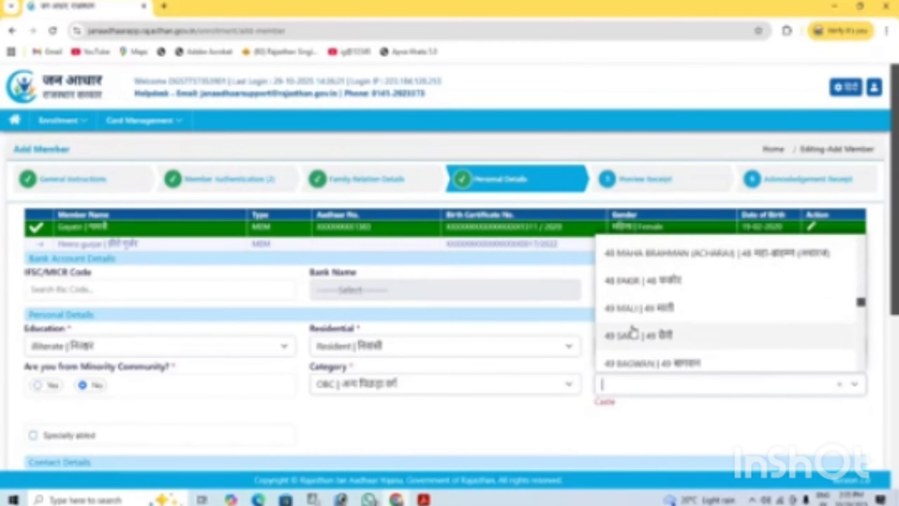
scroll(634, 331, "down", 20)
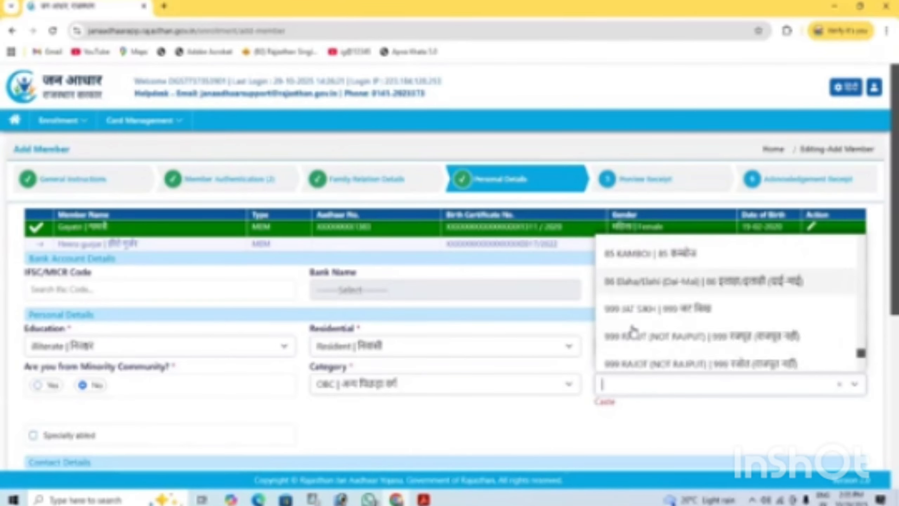
scroll(632, 331, "down", 2)
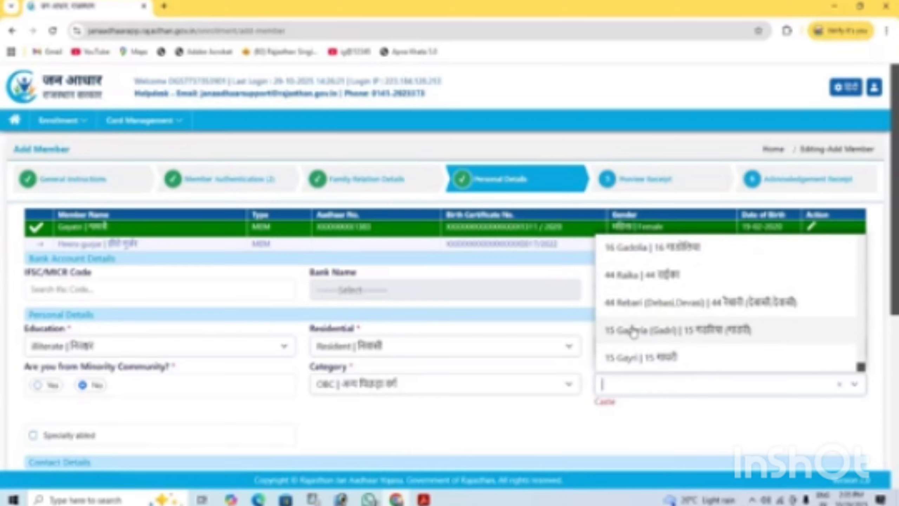
scroll(633, 332, "up", 15)
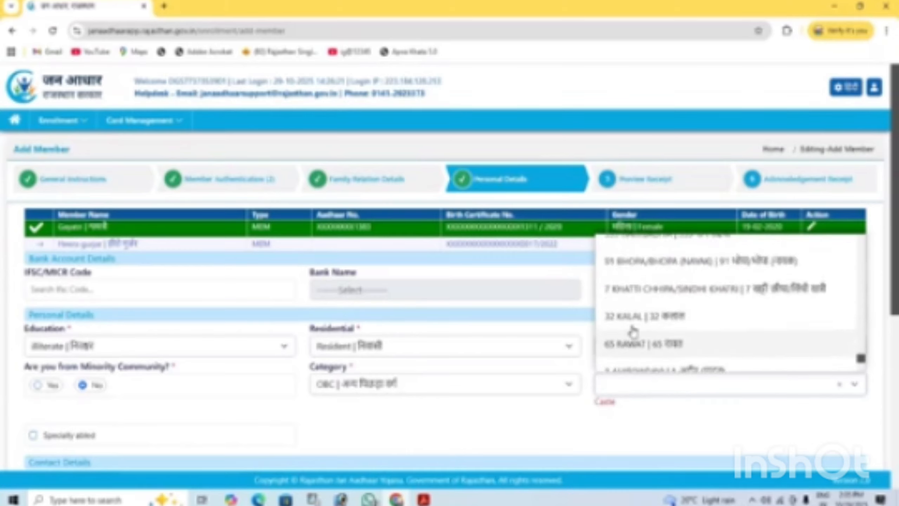
scroll(632, 331, "down", 6)
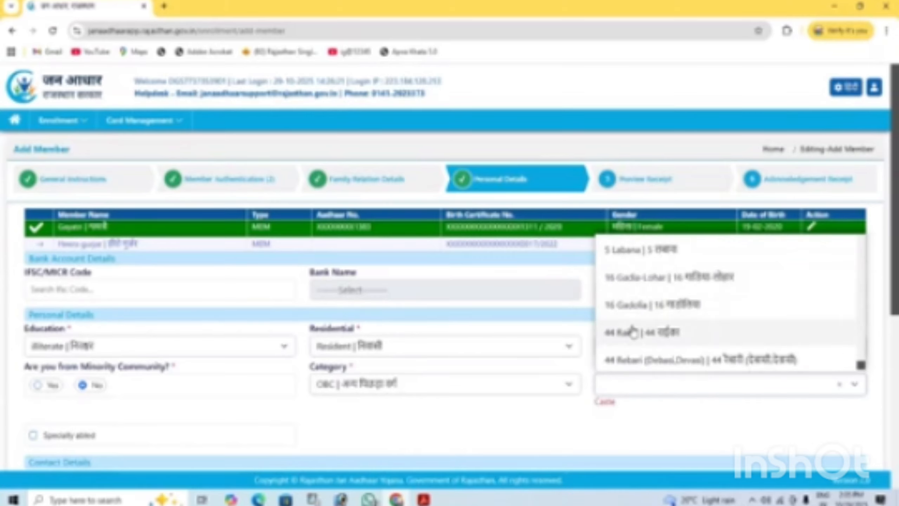
scroll(633, 332, "up", 3)
scroll(634, 331, "up", 2)
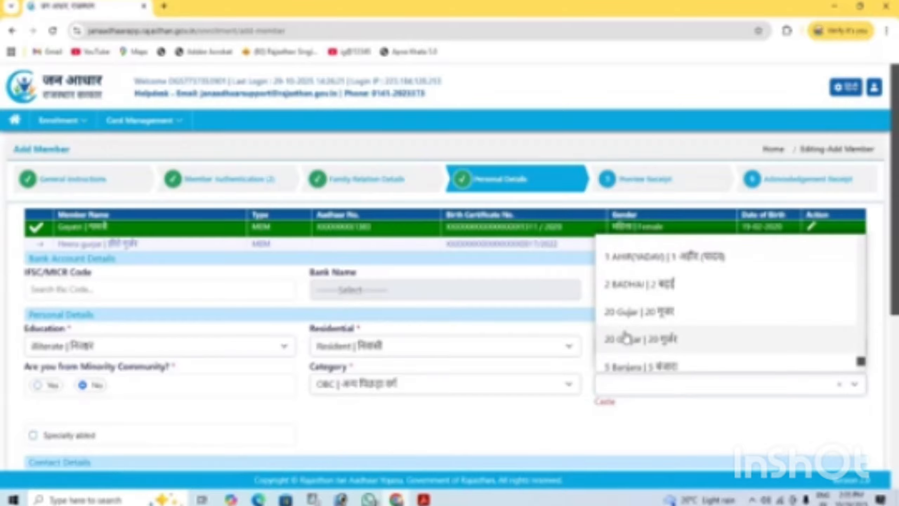
left_click(626, 340)
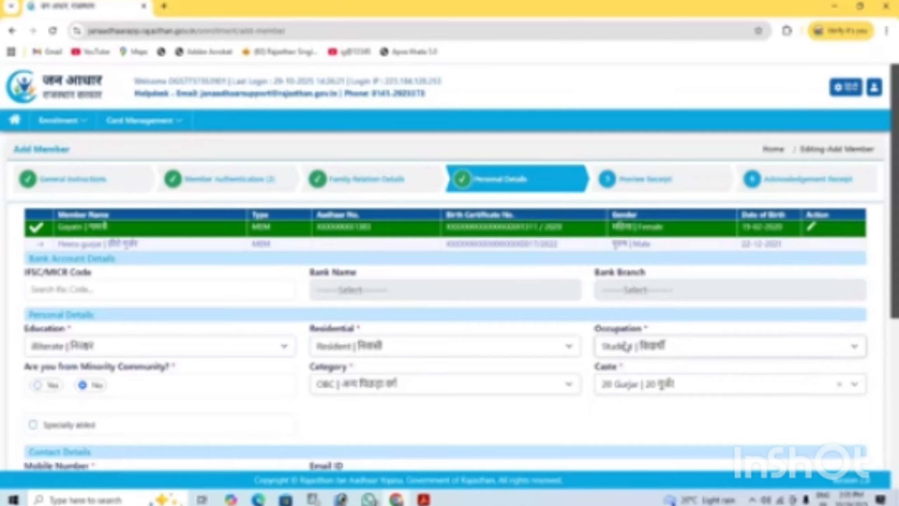
scroll(607, 346, "down", 3)
Enter the son's mobile number and verify it with the received OTP.
left_click(93, 371)
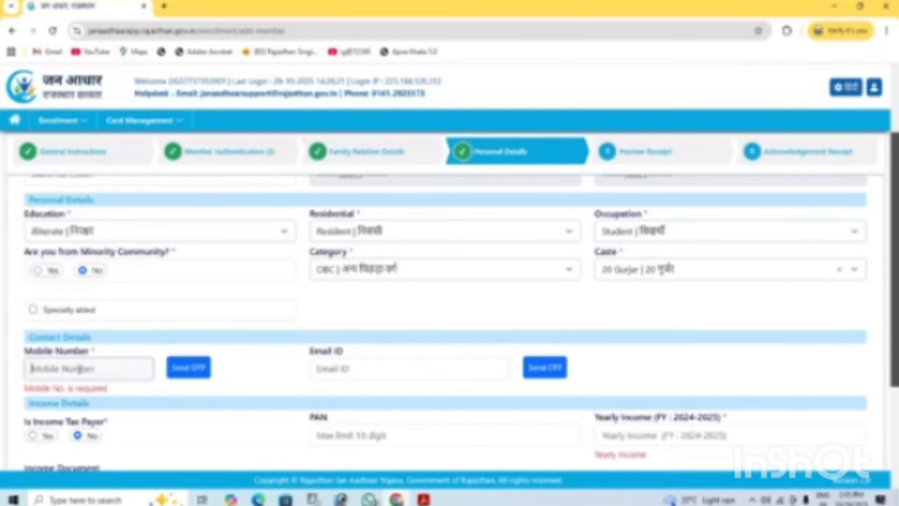
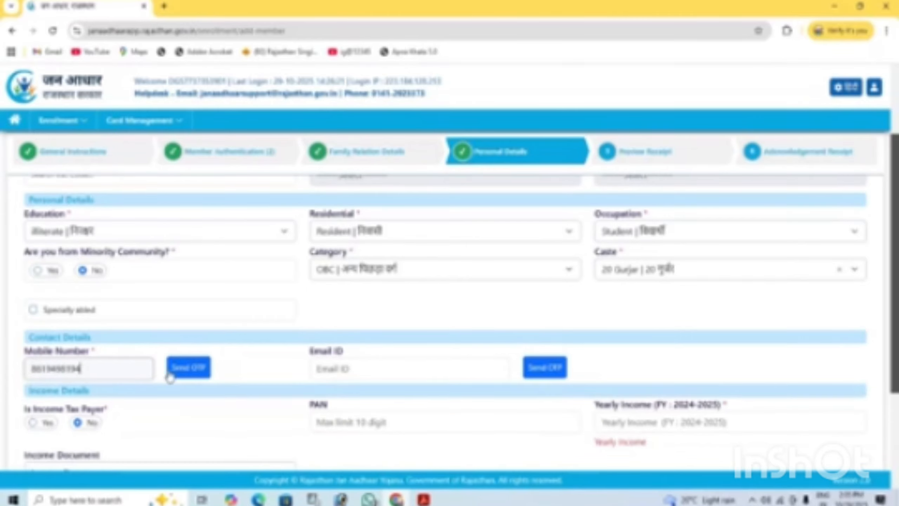
left_click(191, 372)
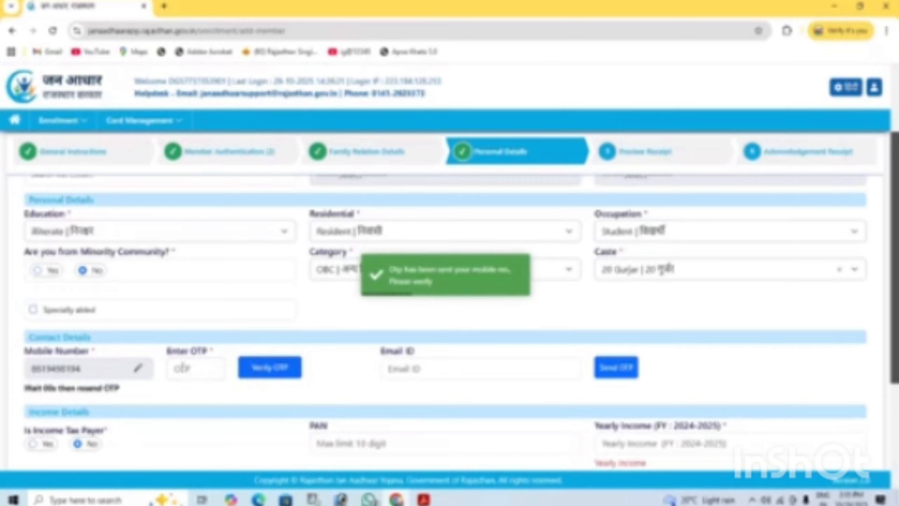
left_click(175, 369)
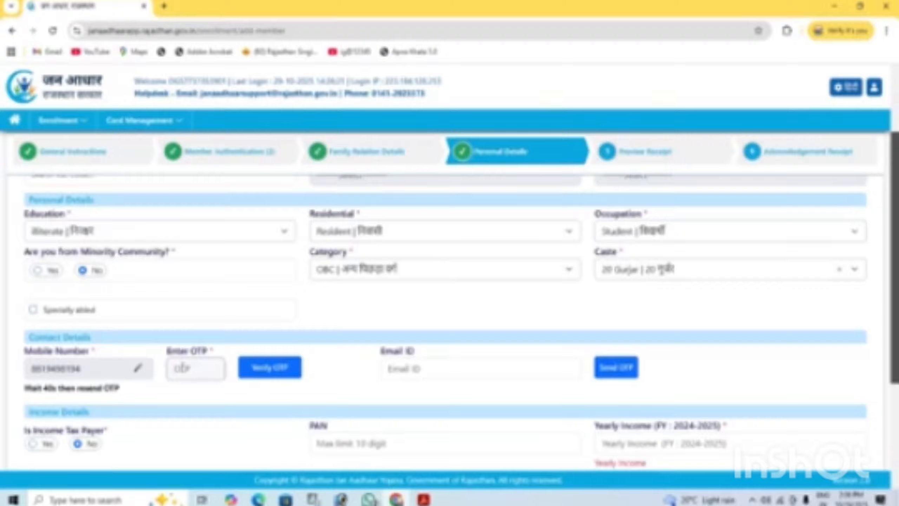
left_click(269, 368)
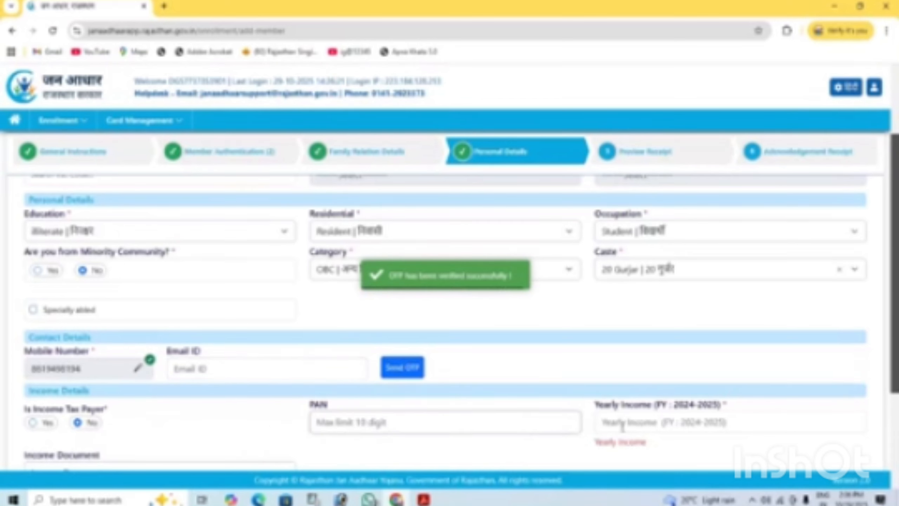
Enter 0 as the son's yearly income and save the details to reach the preview.
type("0")
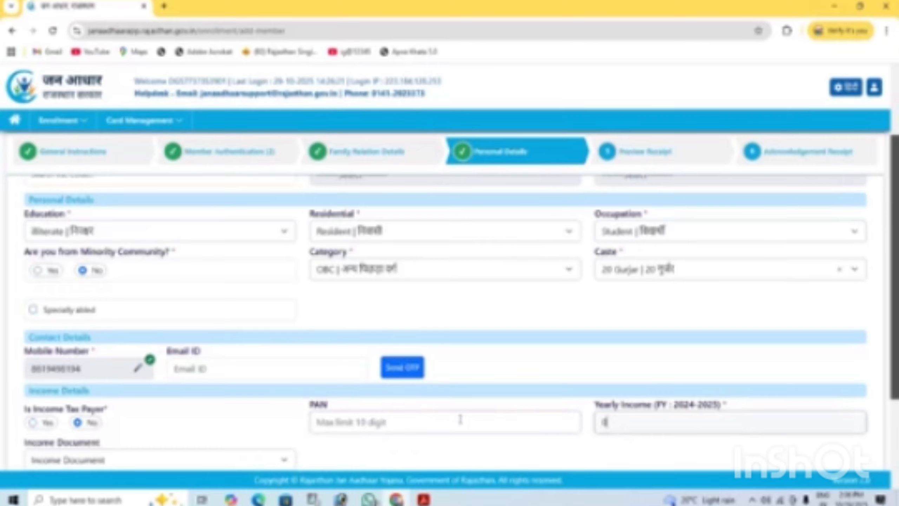
scroll(389, 413, "down", 1)
scroll(208, 408, "down", 2)
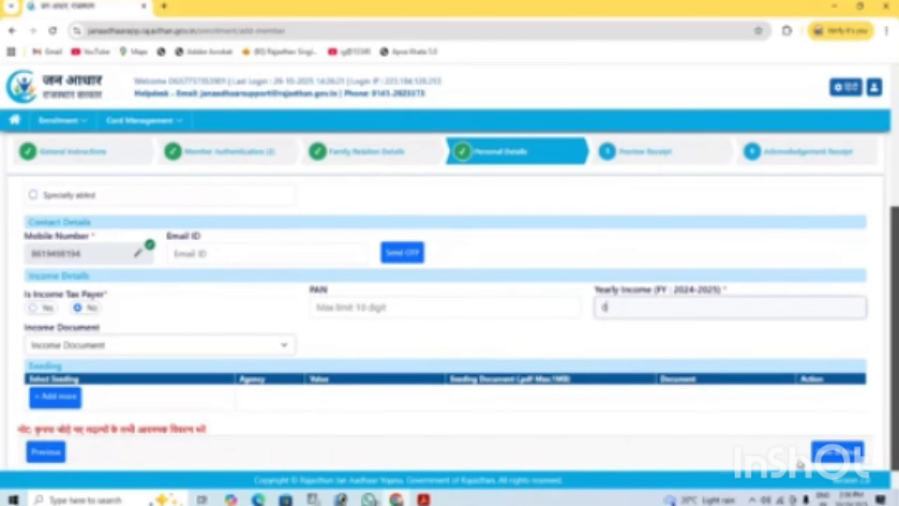
left_click(831, 460)
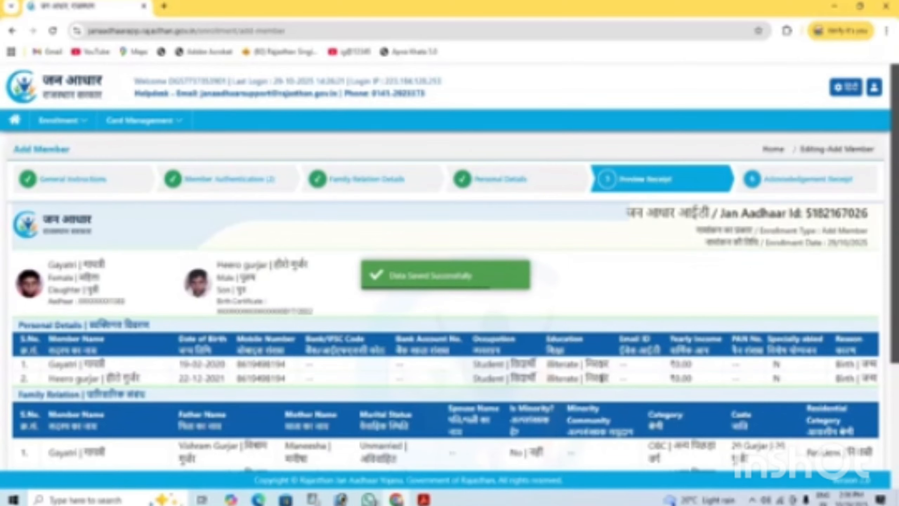
Review the Preview Receipt and fill in the displayed captcha.
scroll(514, 398, "down", 3)
scroll(513, 398, "down", 1)
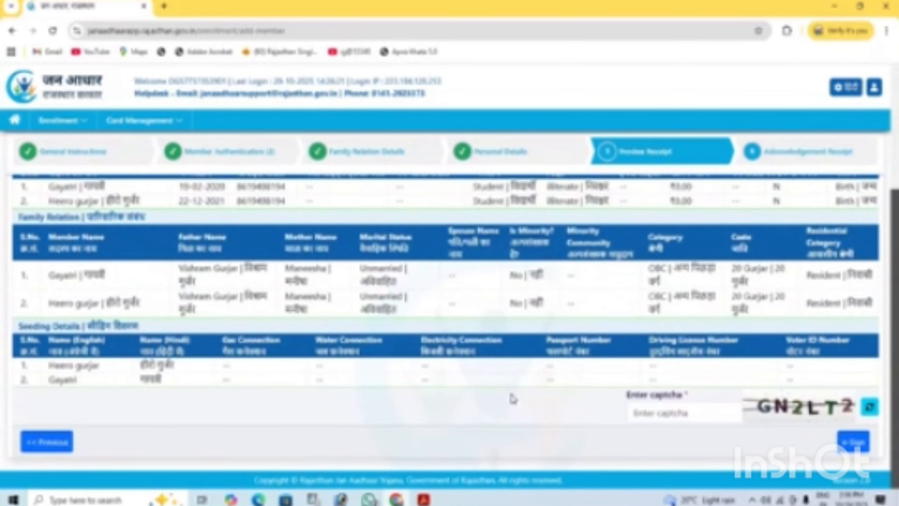
left_click(666, 413)
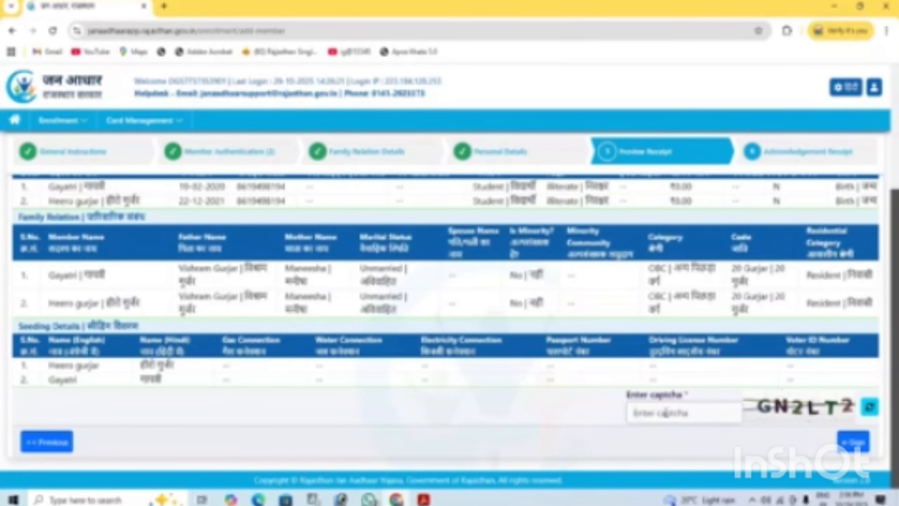
type("GN2LT2")
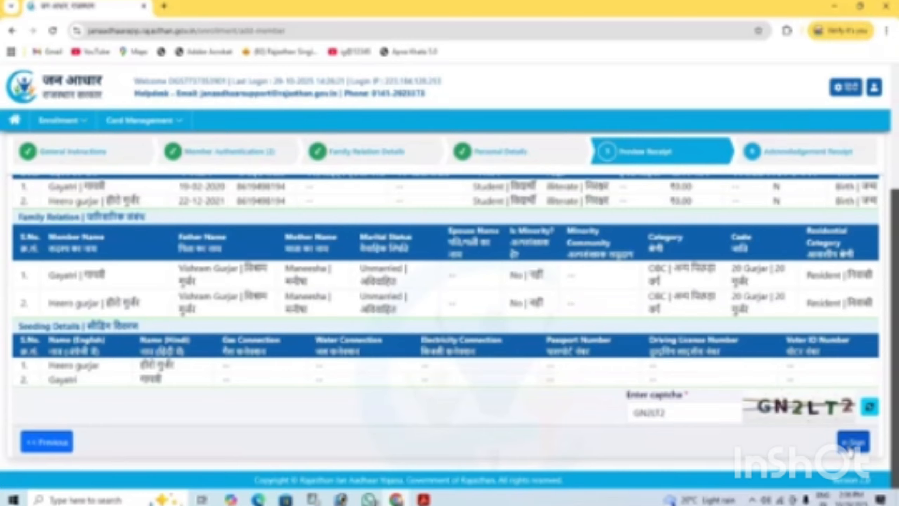
Start eSign to request an Aadhaar authentication OTP for the application.
scroll(657, 408, "up", 3)
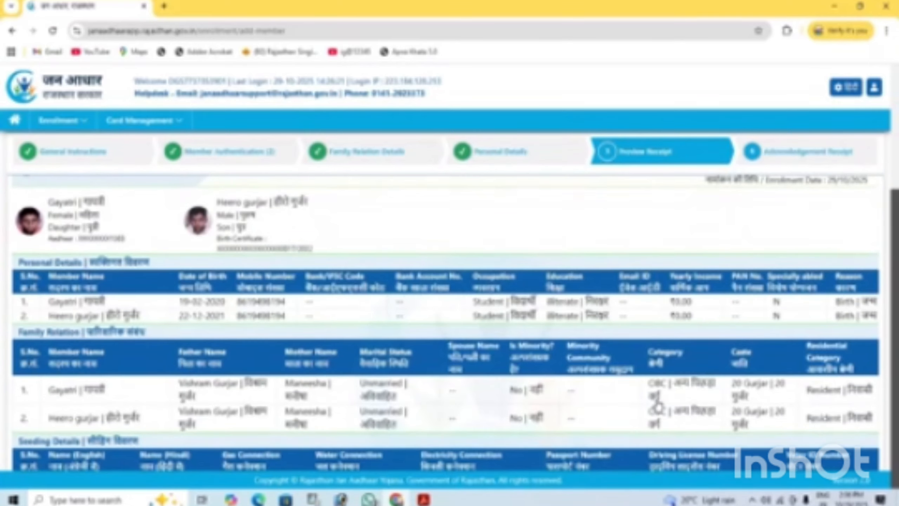
scroll(657, 408, "down", 4)
scroll(657, 406, "up", 5)
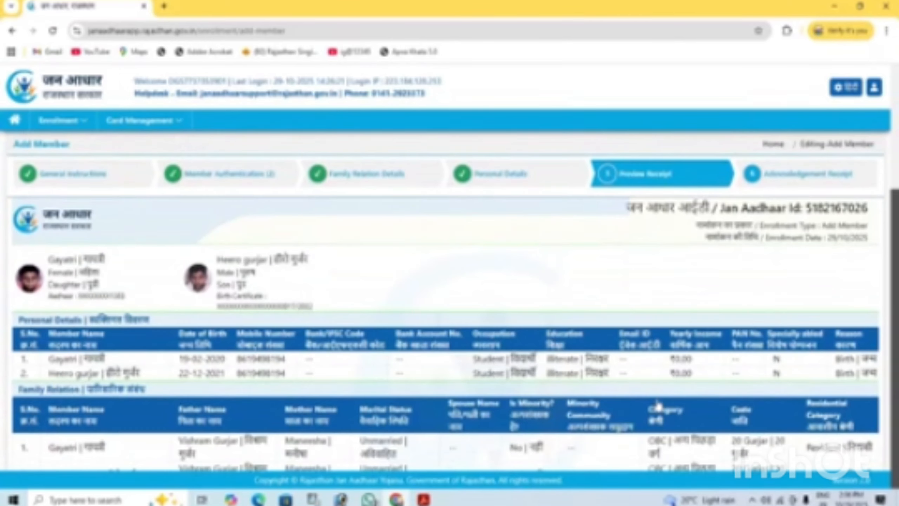
scroll(657, 407, "down", 5)
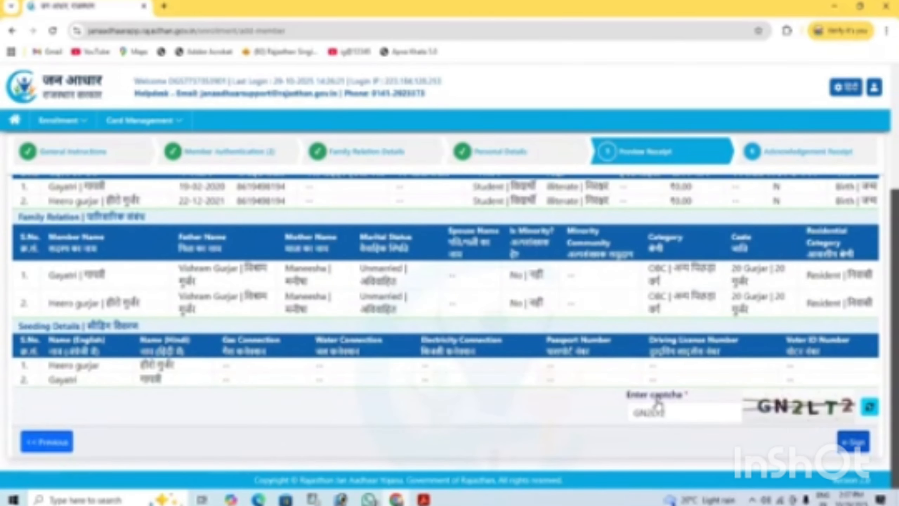
left_click(851, 442)
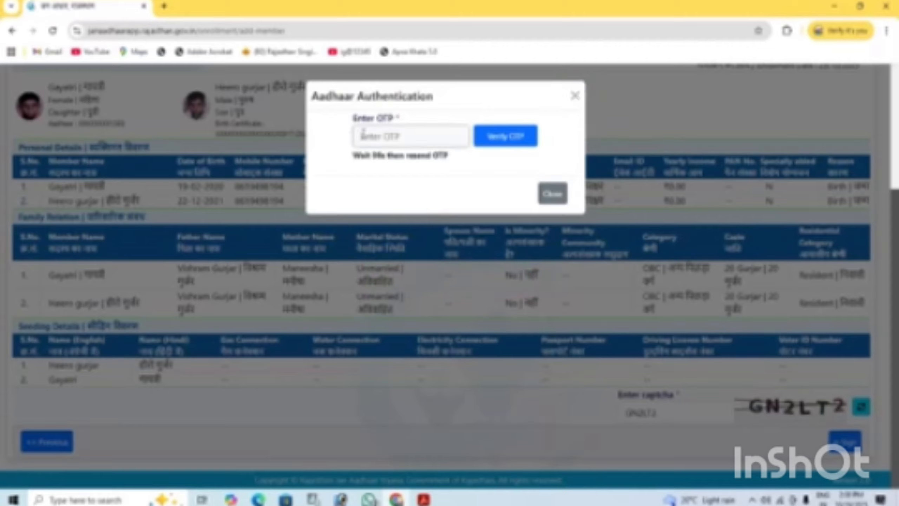
Enter the Aadhaar OTP and verify it to save the add-member application.
left_click(490, 141)
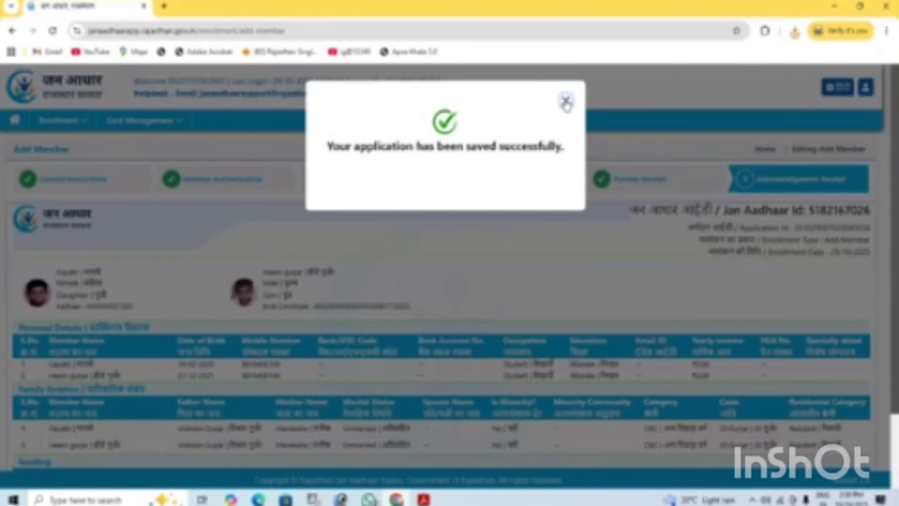
Close the success message and open the downloaded eSign acknowledgement PDF from Chrome's downloads.
left_click(565, 102)
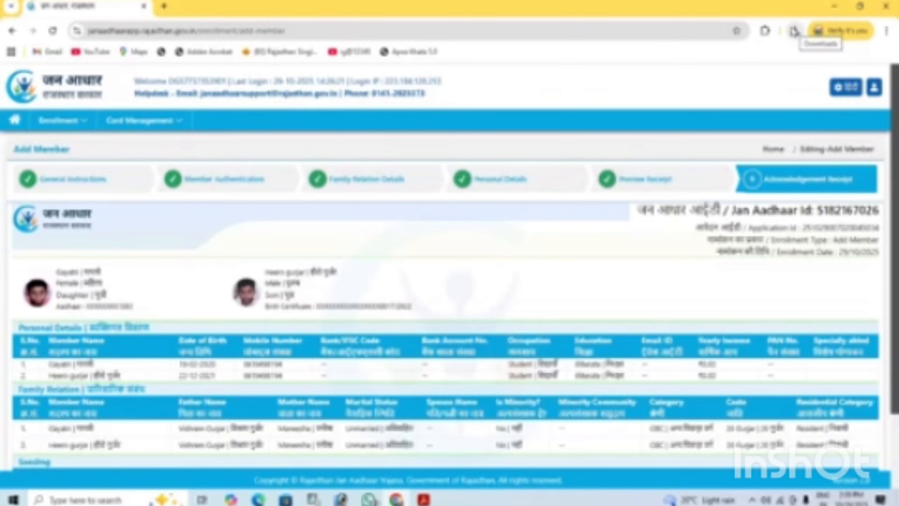
left_click(794, 31)
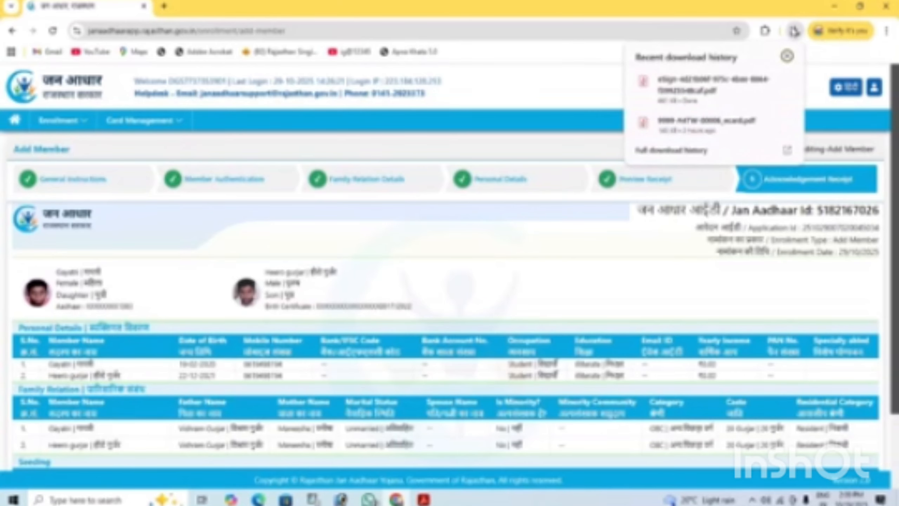
left_click(676, 86)
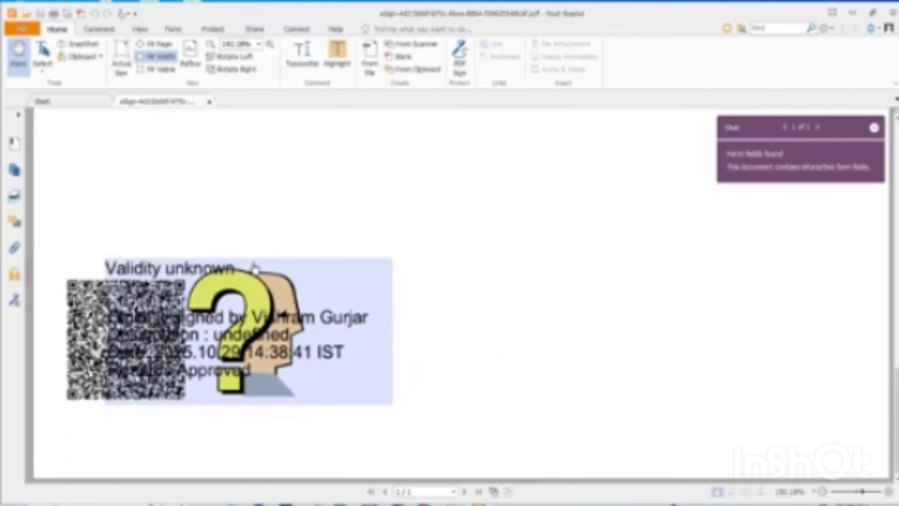
Add the signer's certificate to Trusted Certificates via Signature Properties > Show Certificate.
left_click(269, 311)
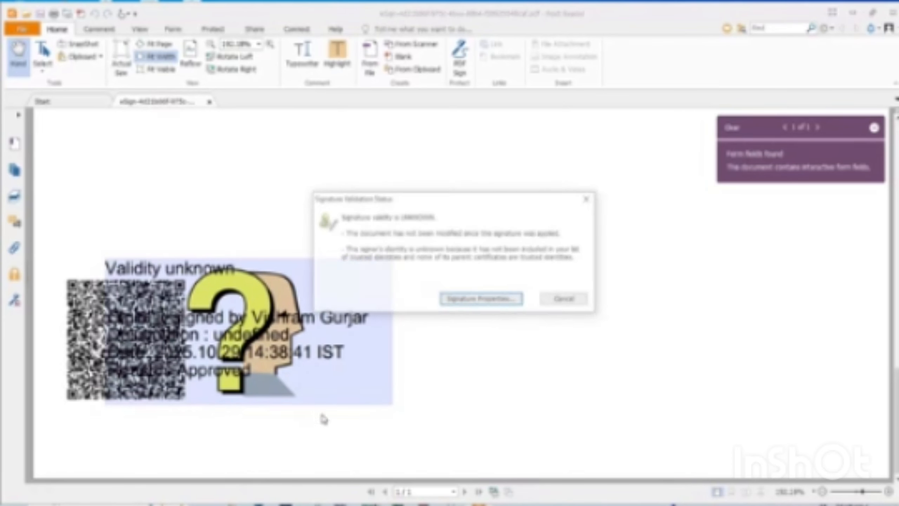
left_click(500, 301)
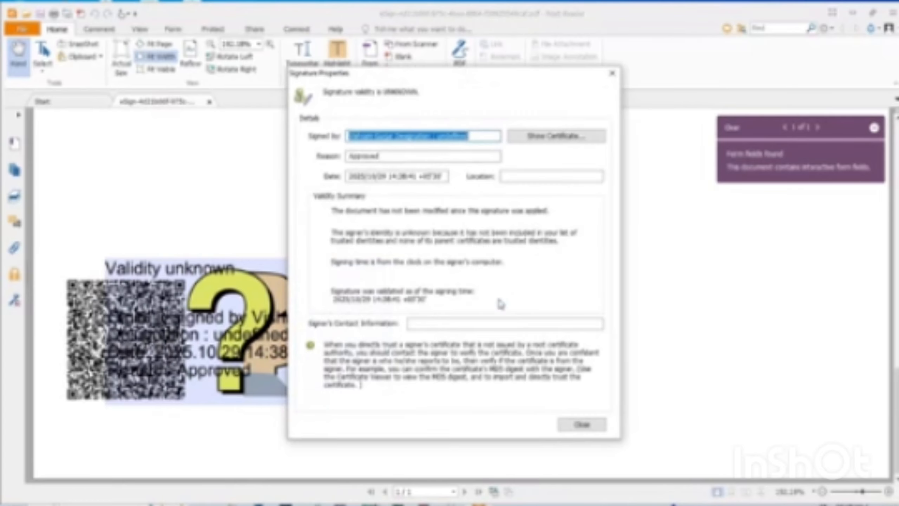
left_click(538, 141)
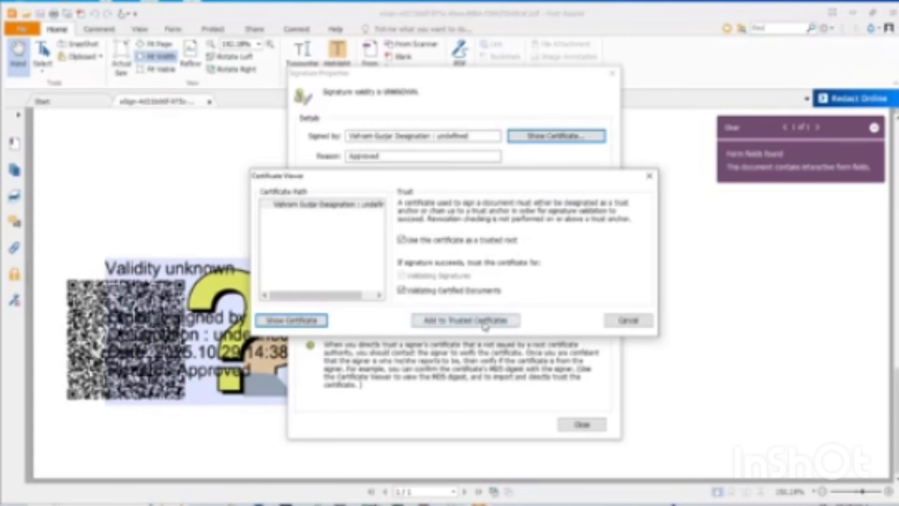
left_click(484, 323)
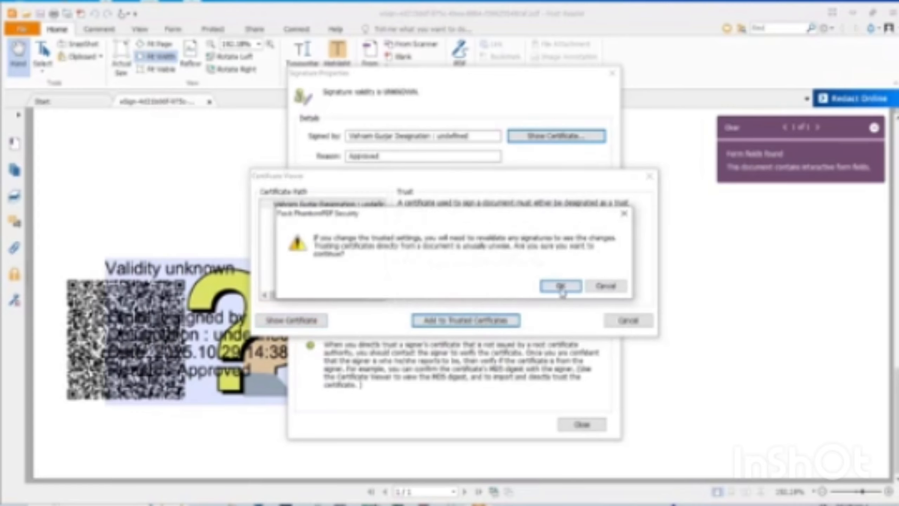
left_click(561, 287)
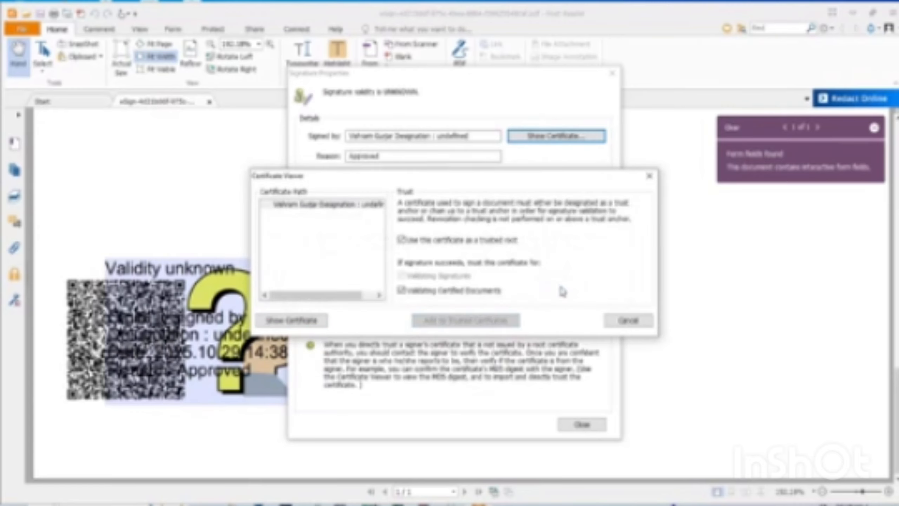
Revalidate the signature so it shows valid, then bring up the Print dialog with Ctrl+P.
left_click(640, 327)
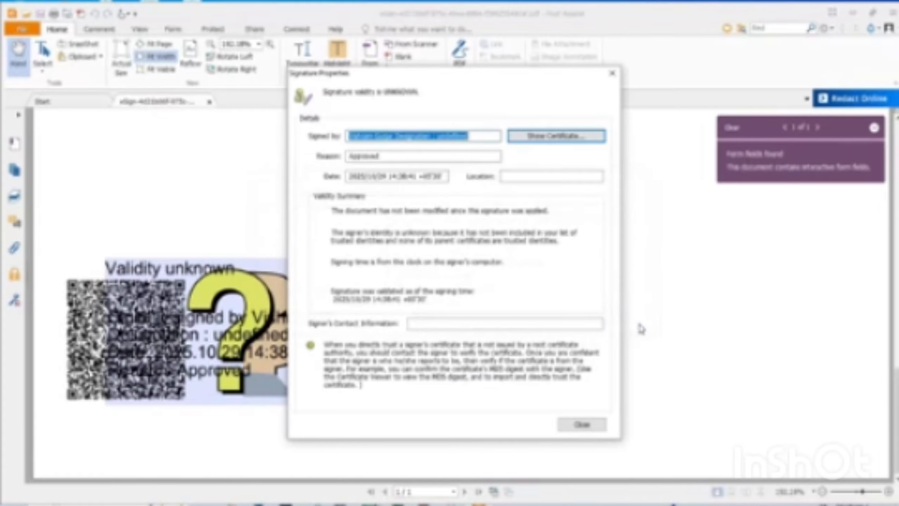
left_click(582, 425)
left_click(379, 368)
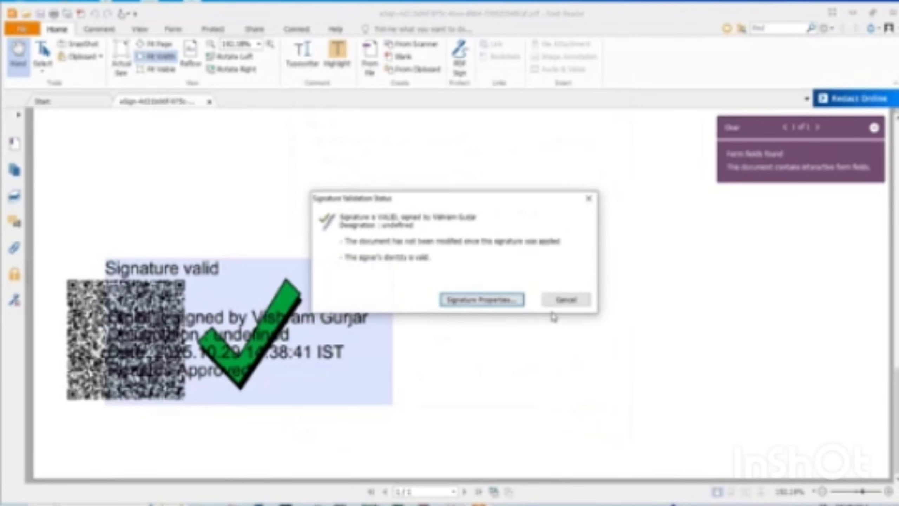
left_click(555, 304)
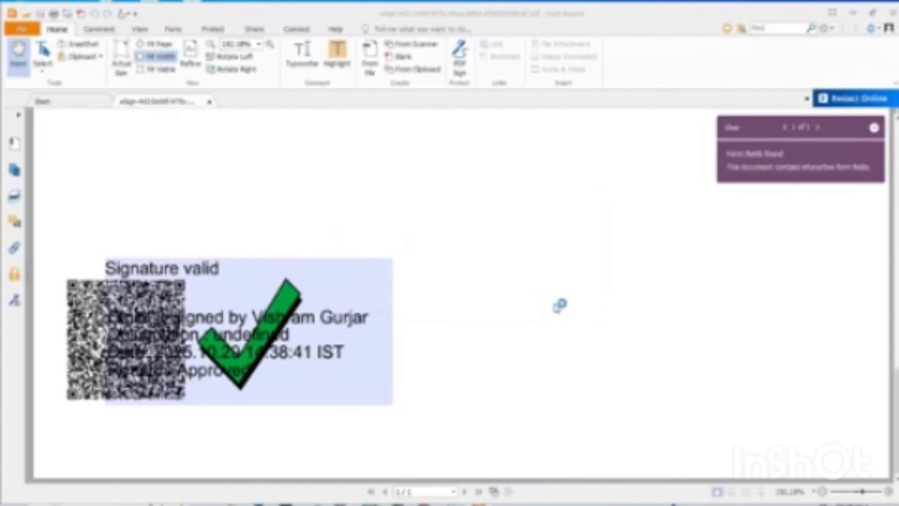
key("ctrl+p")
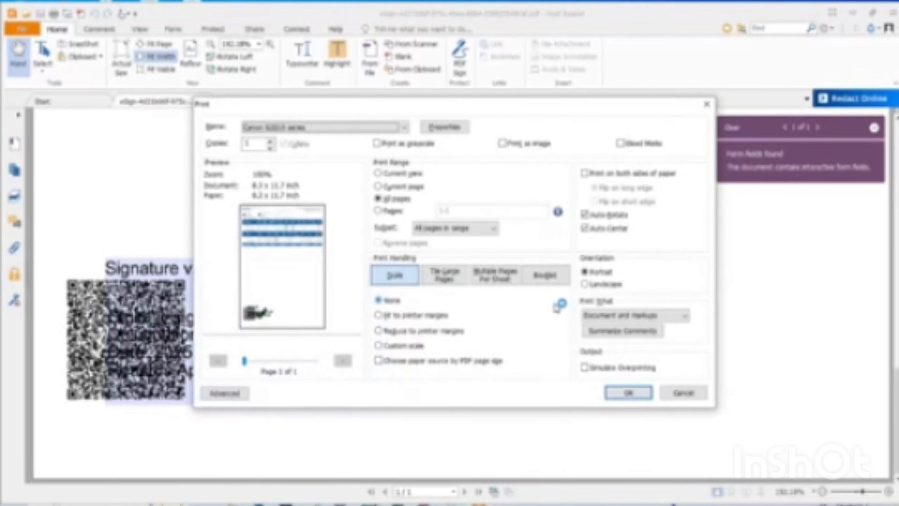
Print the signed acknowledgement and close the Downloads folder window.
left_click(625, 394)
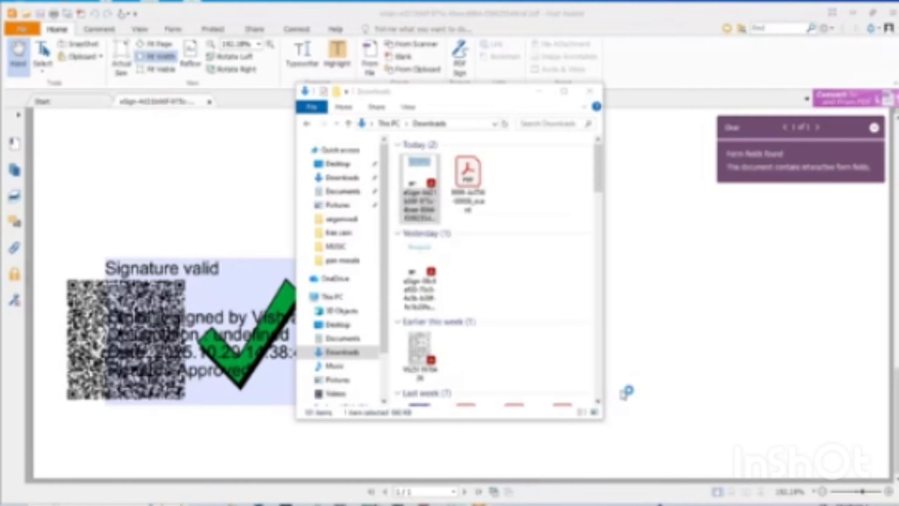
left_click(623, 393)
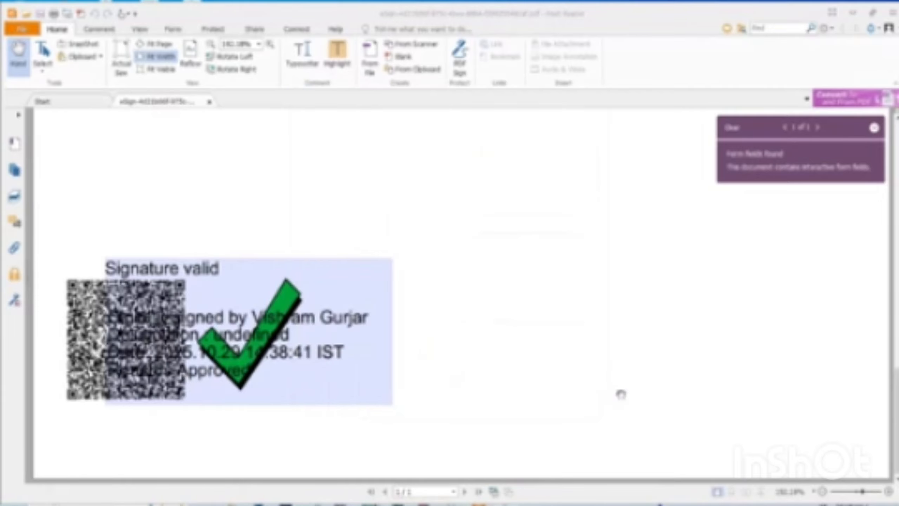